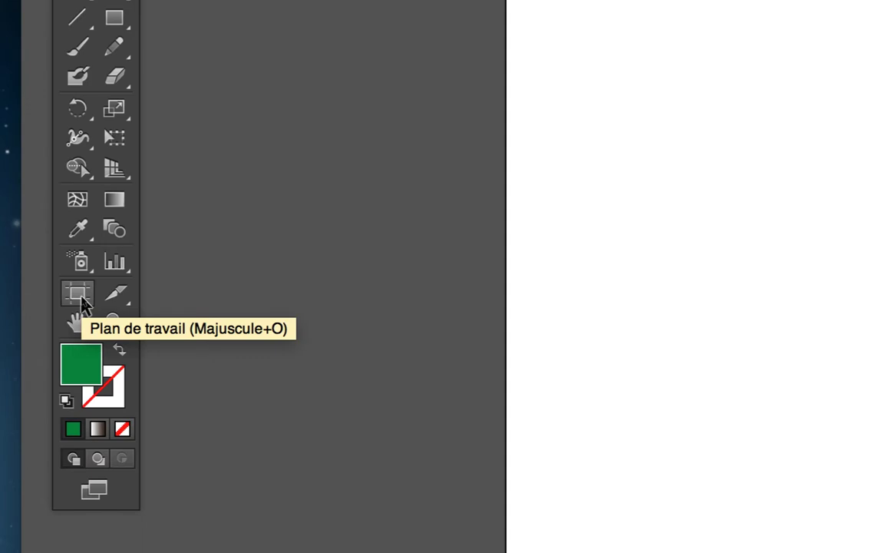
Activate the Selection tool, move the document window slightly left, collapse the Couleur panel and close the Nuancier panel.
left_click(81, 298)
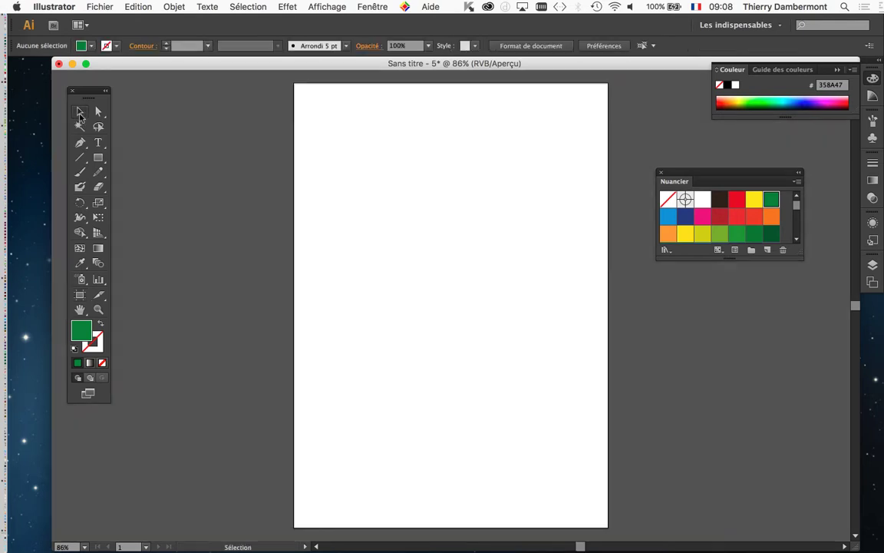
left_click(80, 112)
left_click_drag(429, 71, 418, 73)
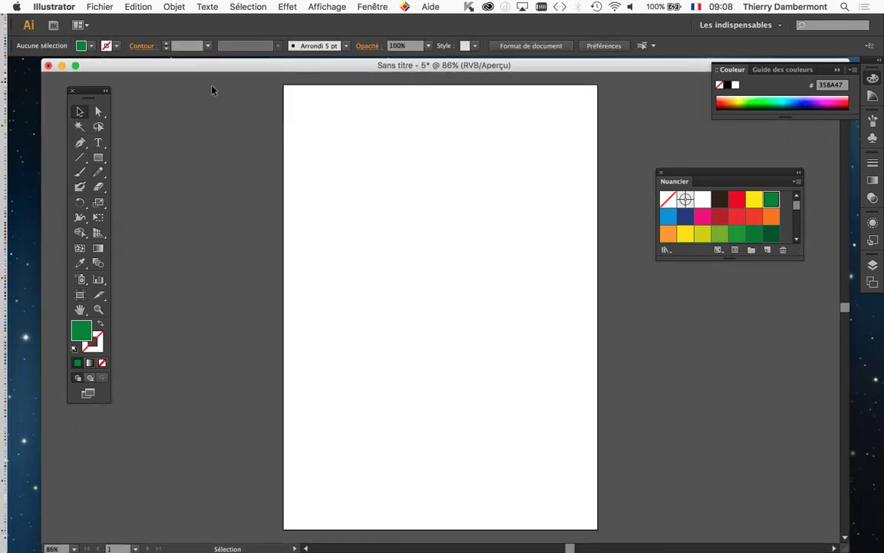
left_click_drag(153, 67, 140, 67)
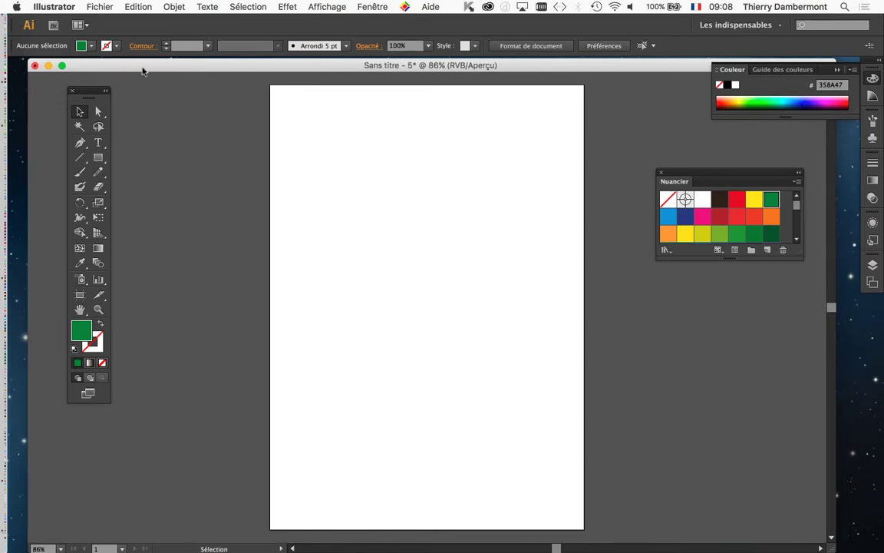
left_click(838, 69)
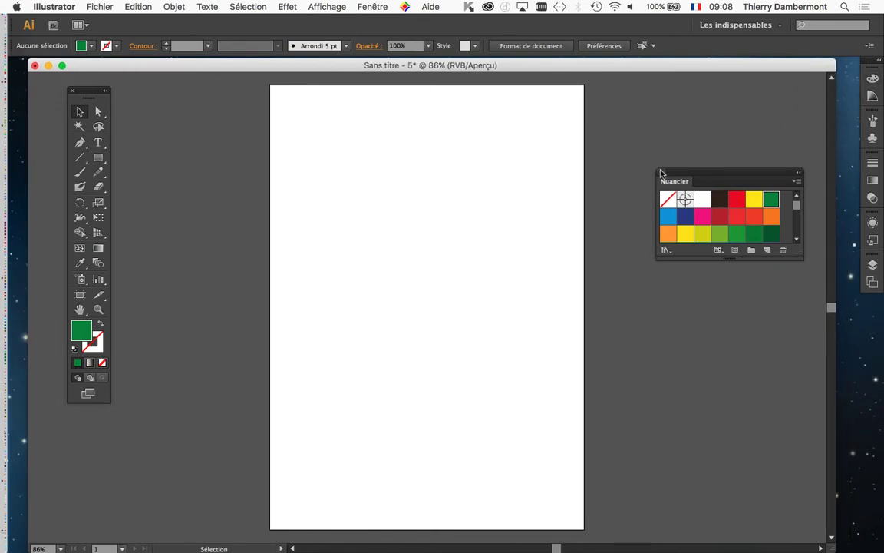
left_click(661, 172)
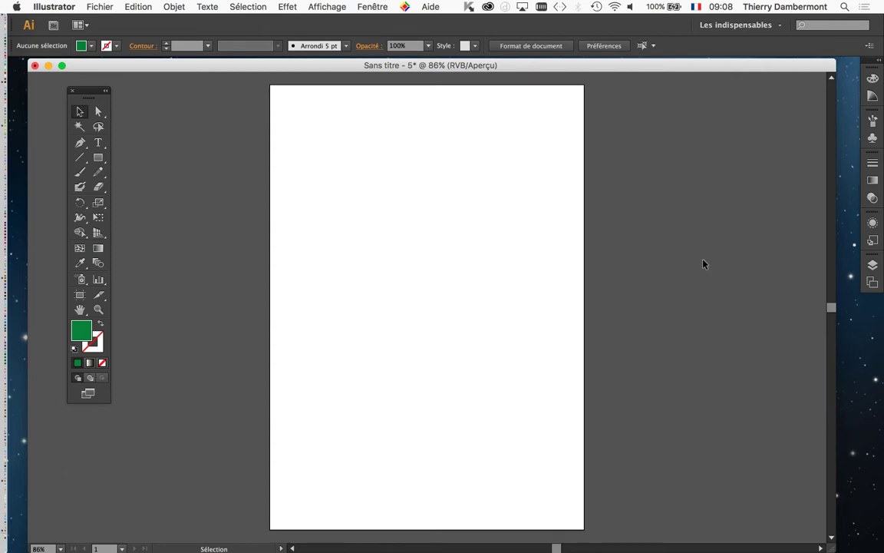
Show the rulers and place a vertical guide near the middle of the page, at about 103 mm.
key("super+r")
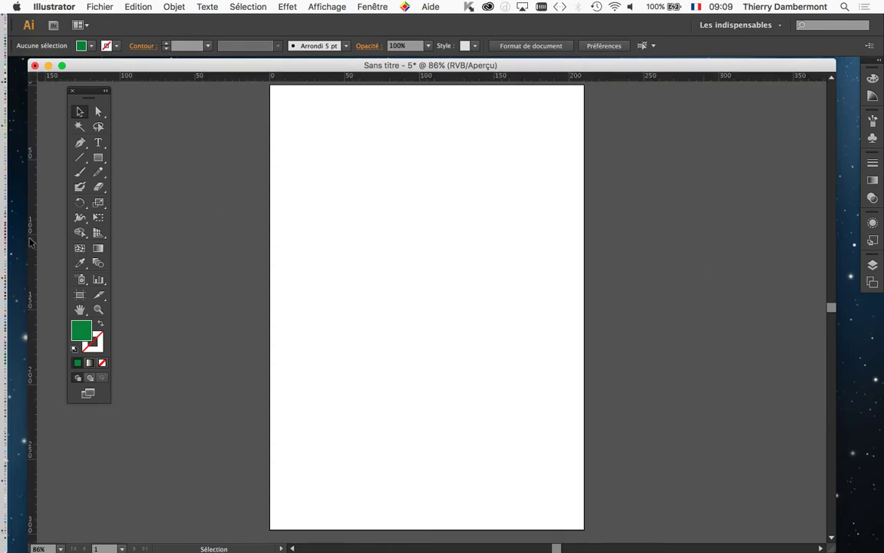
left_click(326, 7)
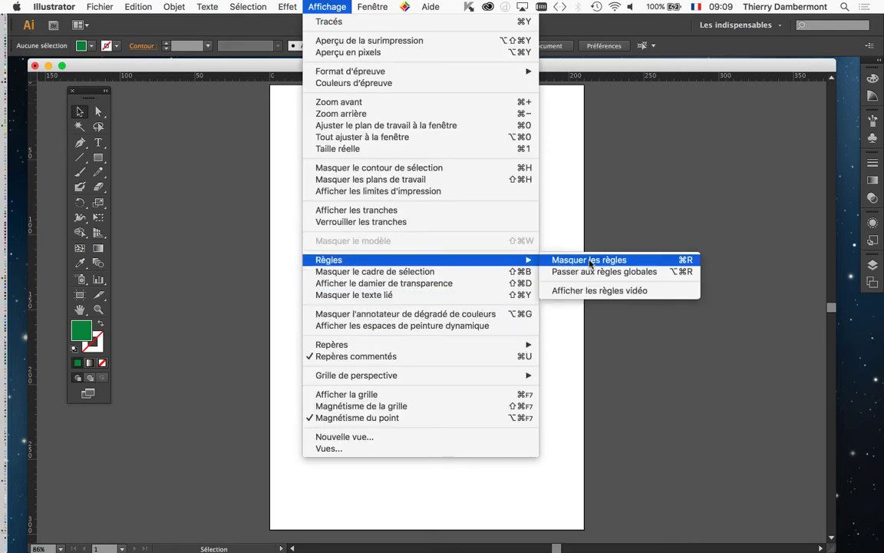
left_click(124, 63)
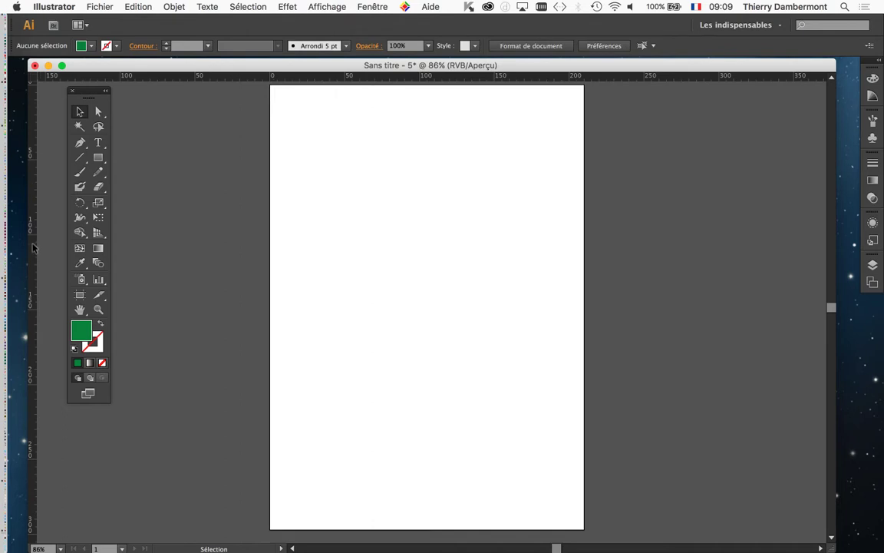
left_click_drag(33, 245, 52, 250)
left_click_drag(230, 281, 427, 299)
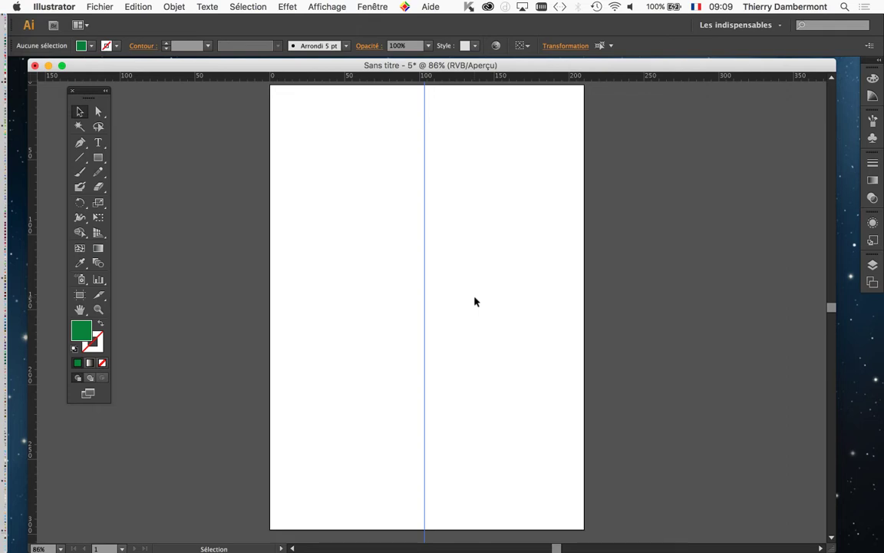
Open the Calques panel, detach it from the dock onto the page and widen it.
left_click(372, 6)
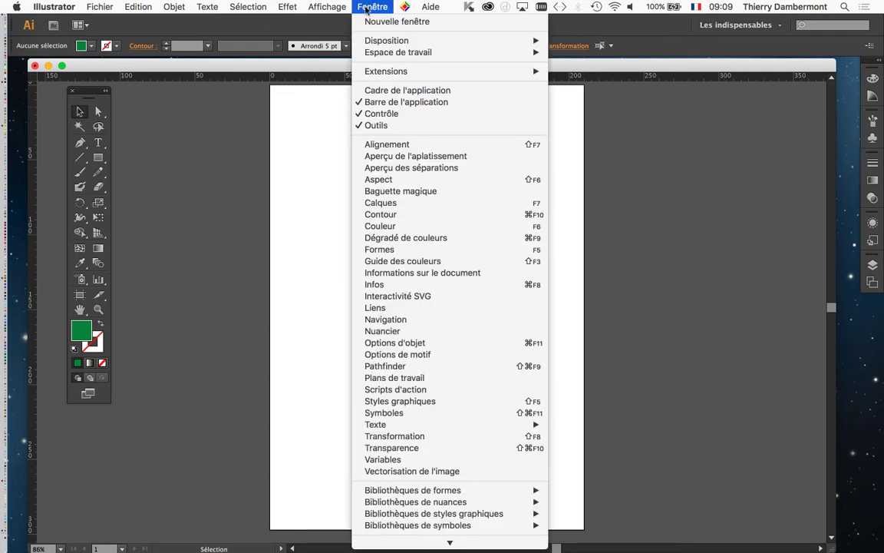
left_click(392, 203)
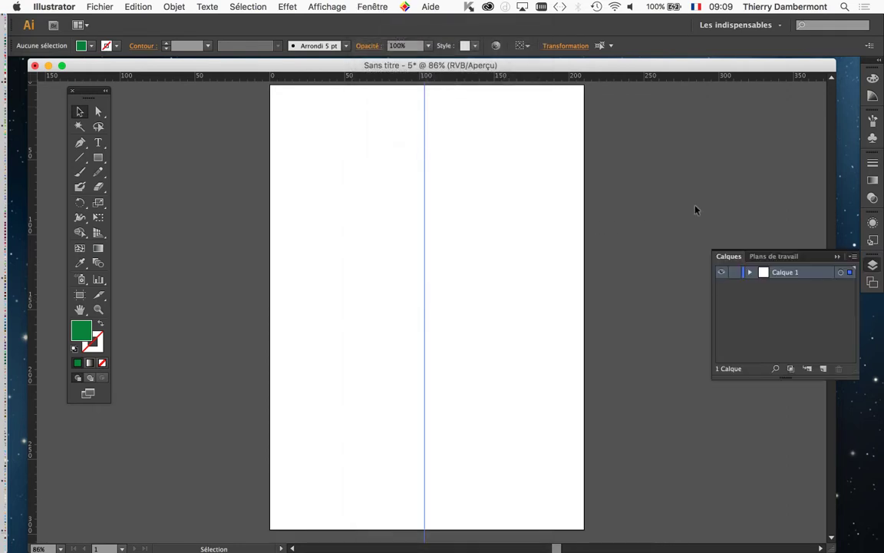
left_click_drag(729, 256, 484, 169)
left_click(835, 258)
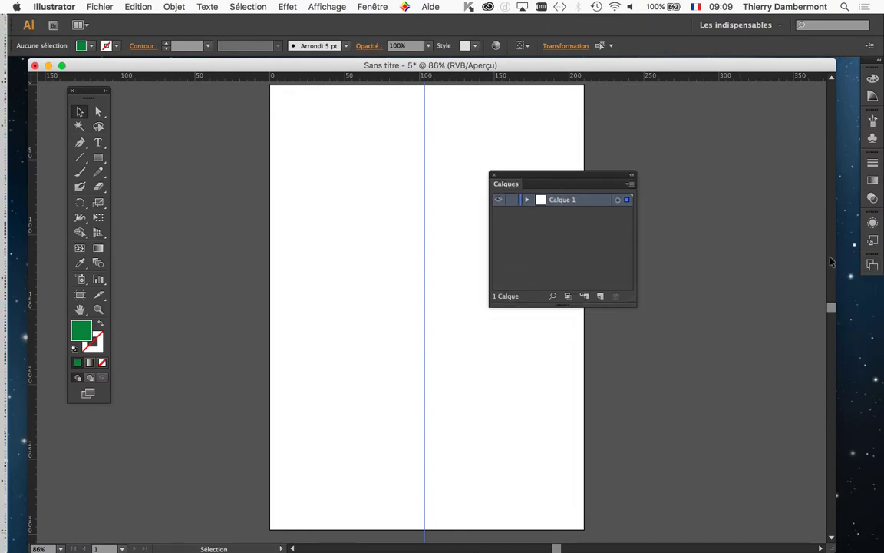
left_click_drag(634, 304, 710, 309)
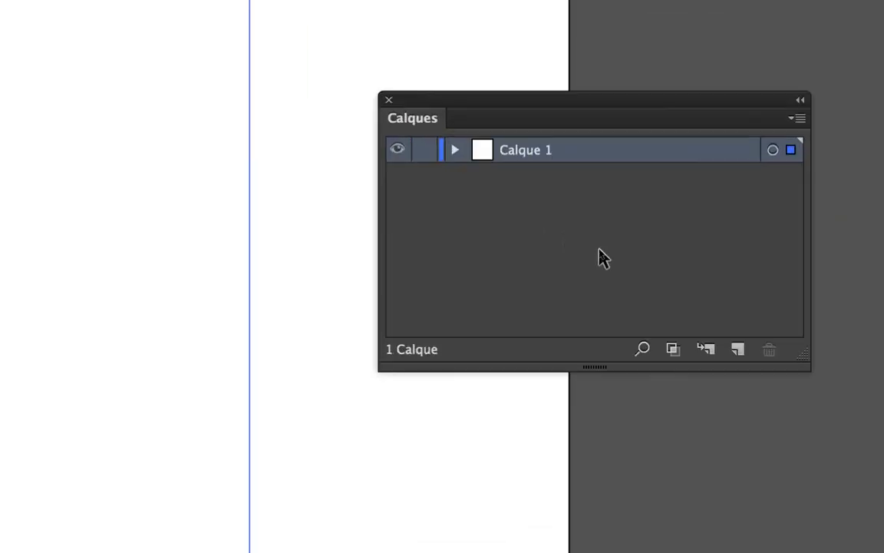
Lock the layer Calque 1, add a new layer above it and move the narrowed Calques panel off the guide.
left_click(540, 217)
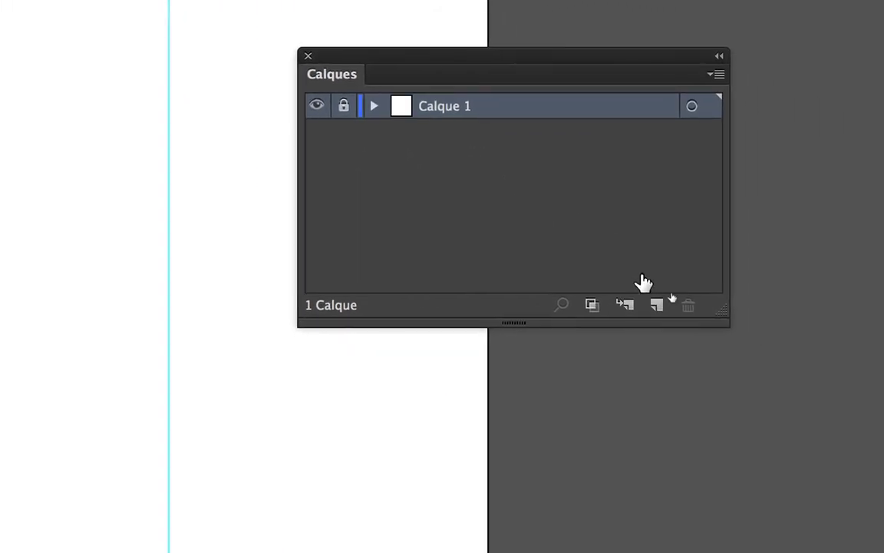
left_click(850, 407)
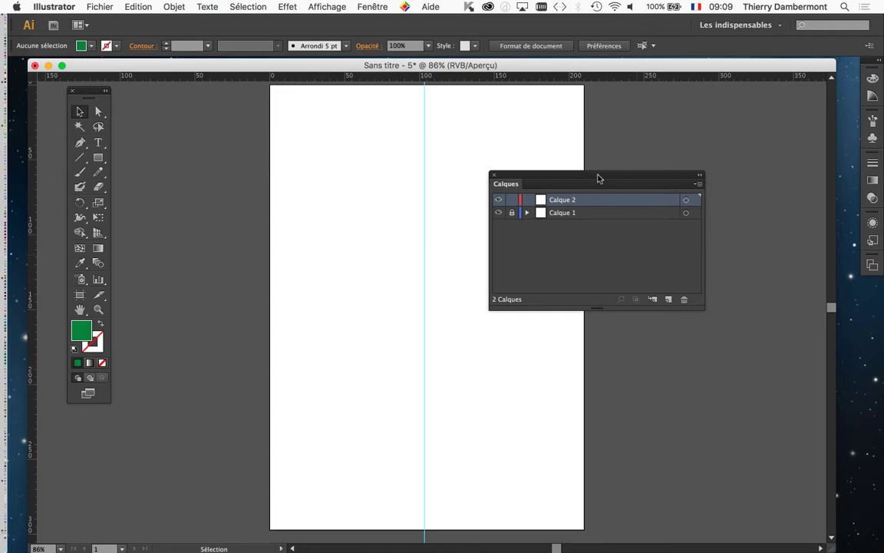
left_click_drag(599, 178, 671, 186)
left_click_drag(782, 319, 705, 318)
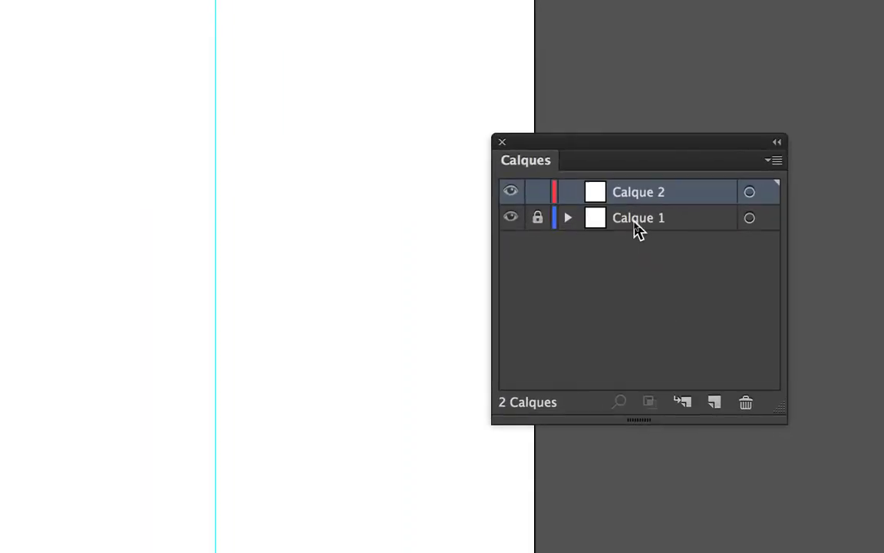
Rename the locked layer Calque 1 as "repere vertical" and widen the Calques panel.
double_click(636, 223)
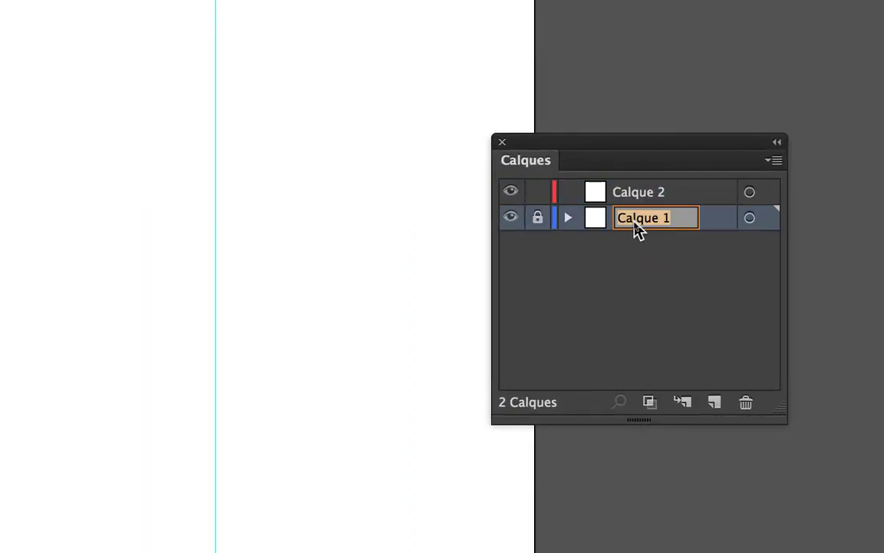
type("repere vert")
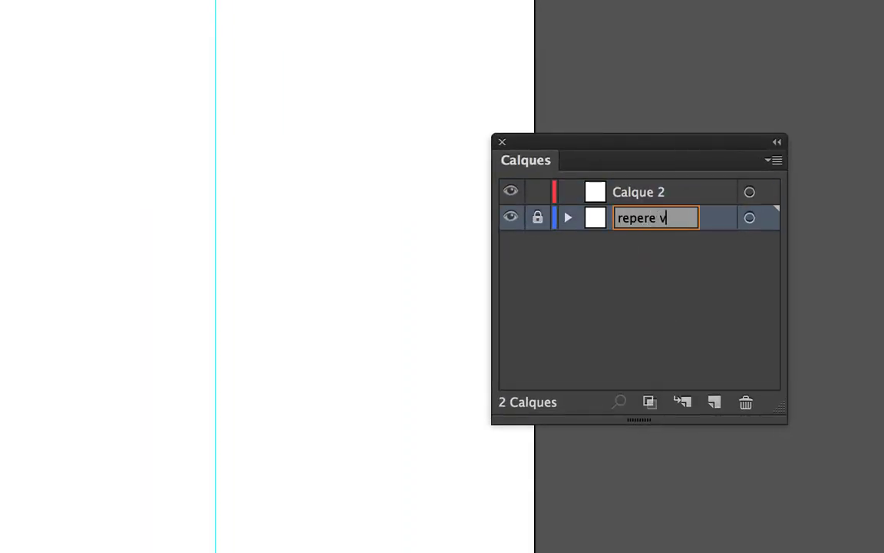
type("ical")
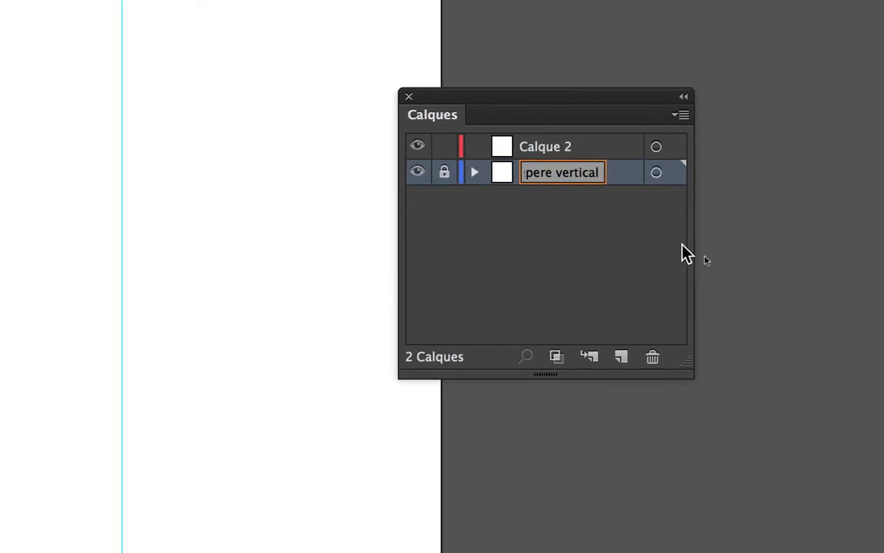
left_click(754, 293)
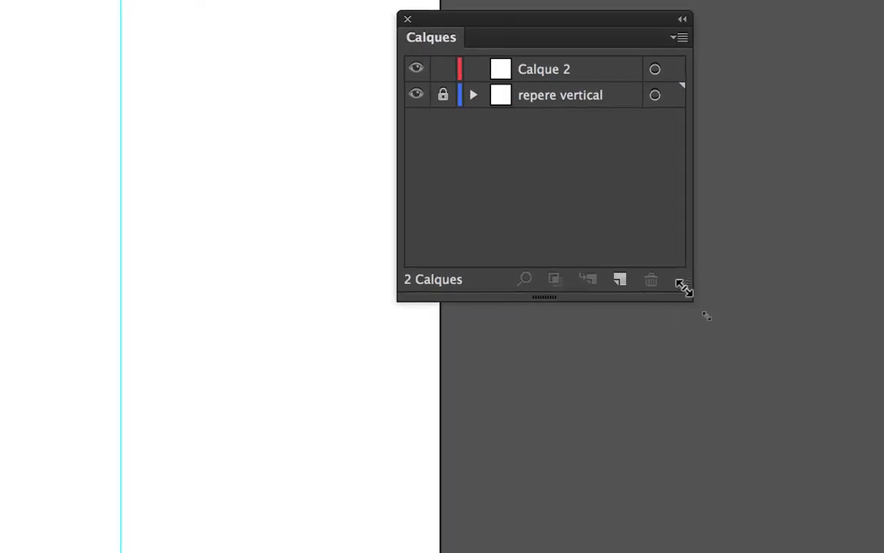
left_click_drag(683, 288, 863, 290)
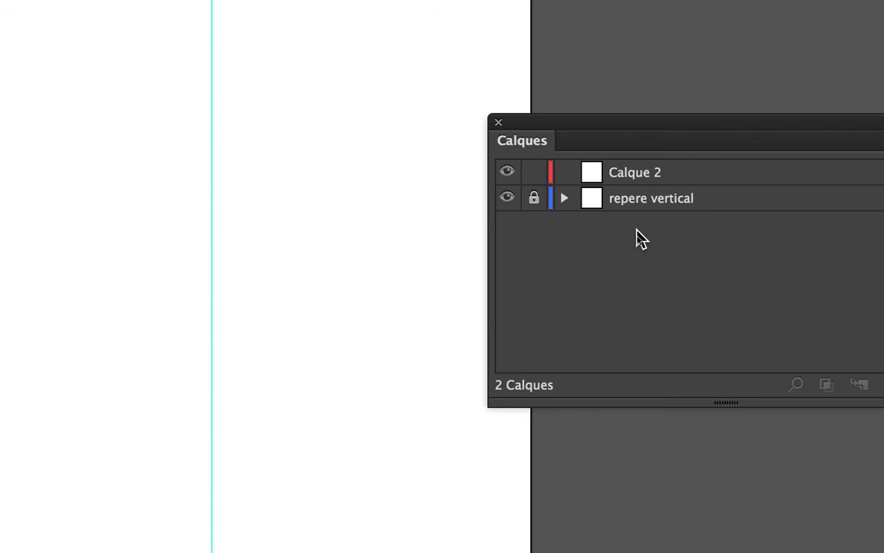
Sketch a short horizontal Pencil line on Calque 2, about 11 mm long, from the guide leftward near the page's upper edge.
left_click(621, 172)
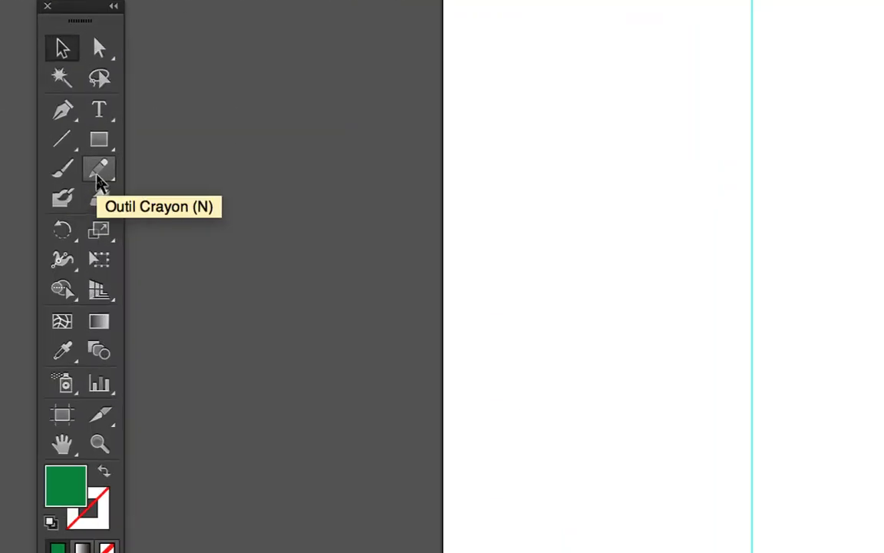
left_click(97, 175)
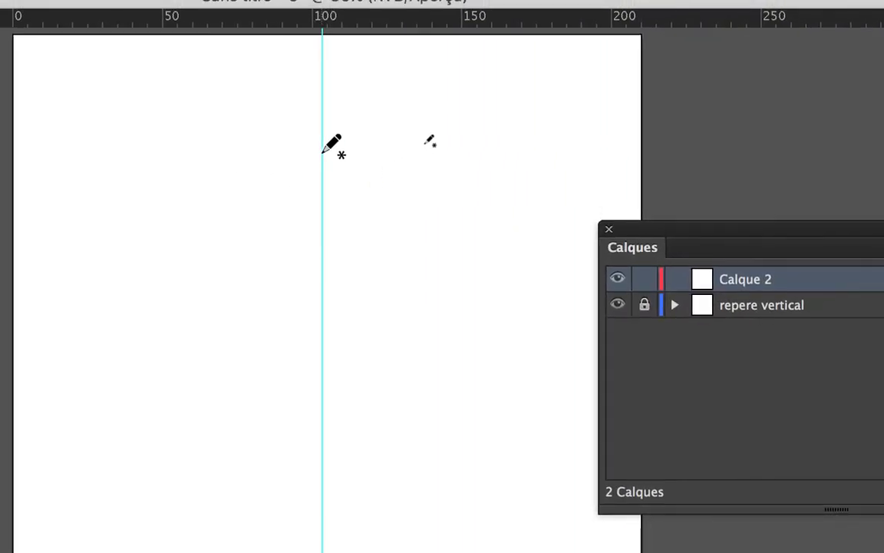
left_click_drag(322, 152, 289, 152)
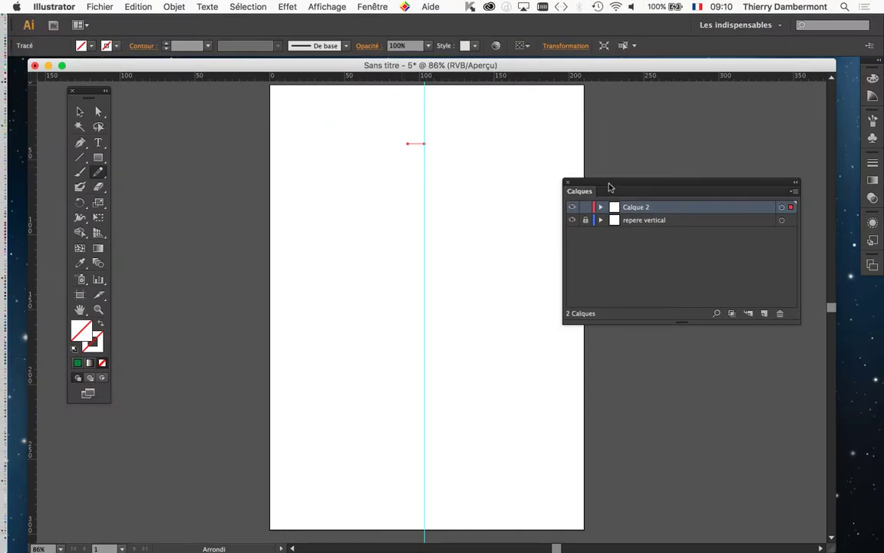
Make the stroke the active colour attribute for the pencil line, leaving the tools beside the page.
left_click_drag(77, 91, 265, 95)
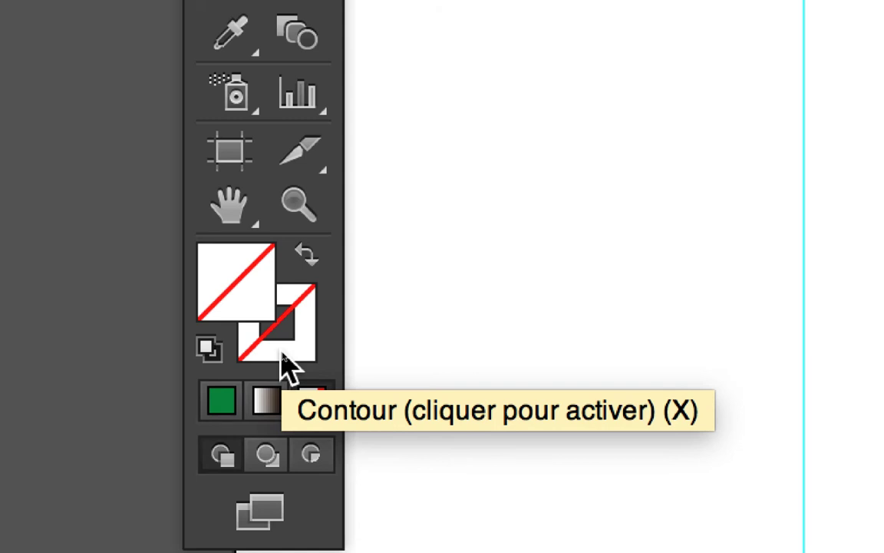
left_click(283, 356)
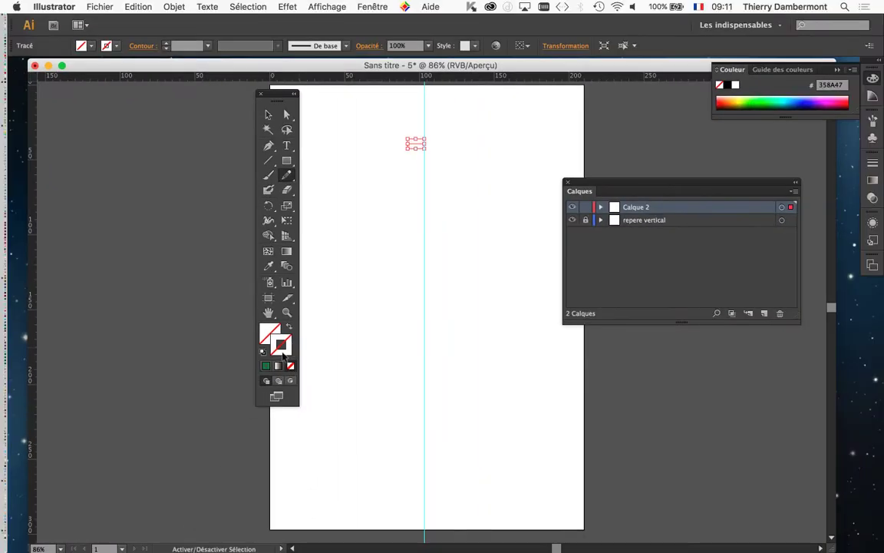
left_click_drag(261, 94, 99, 95)
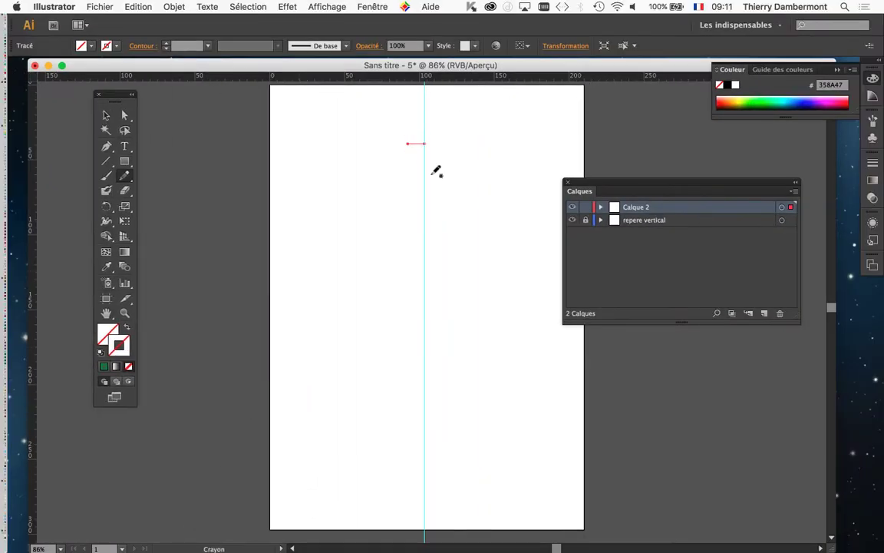
Open the Nuancier panel near the tools, give the pencil line a dark green stroke and enlarge the panel to show all swatches.
left_click(373, 6)
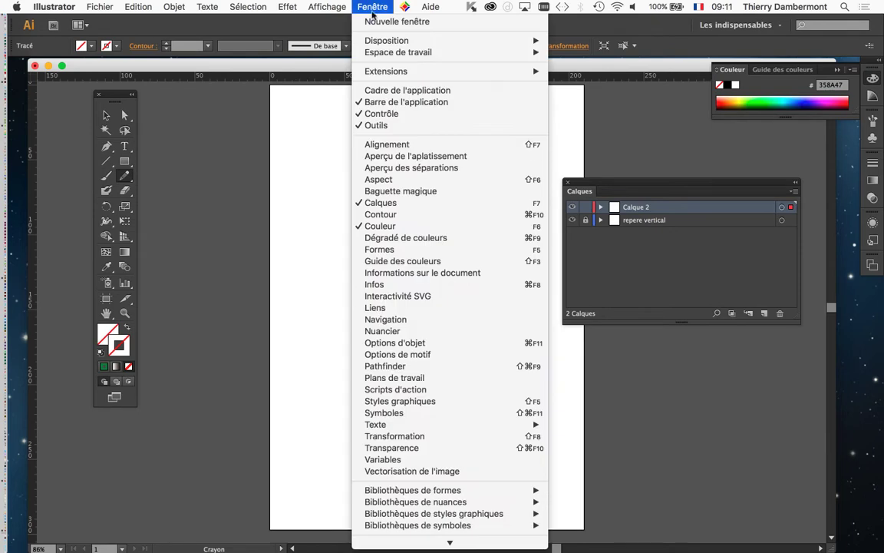
left_click(416, 332)
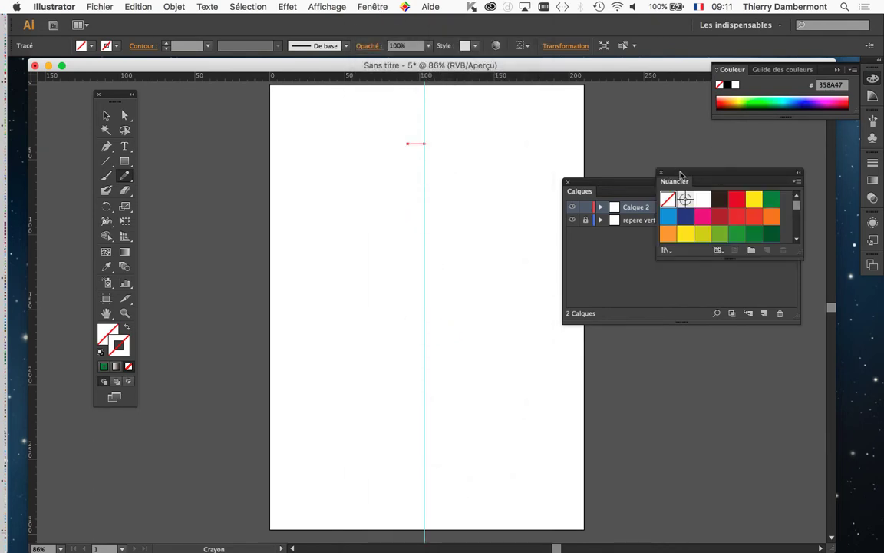
mouse_move(669, 175)
left_mouse_down()
mouse_move(202, 182)
mouse_move(188, 194)
left_mouse_up()
left_click(217, 230)
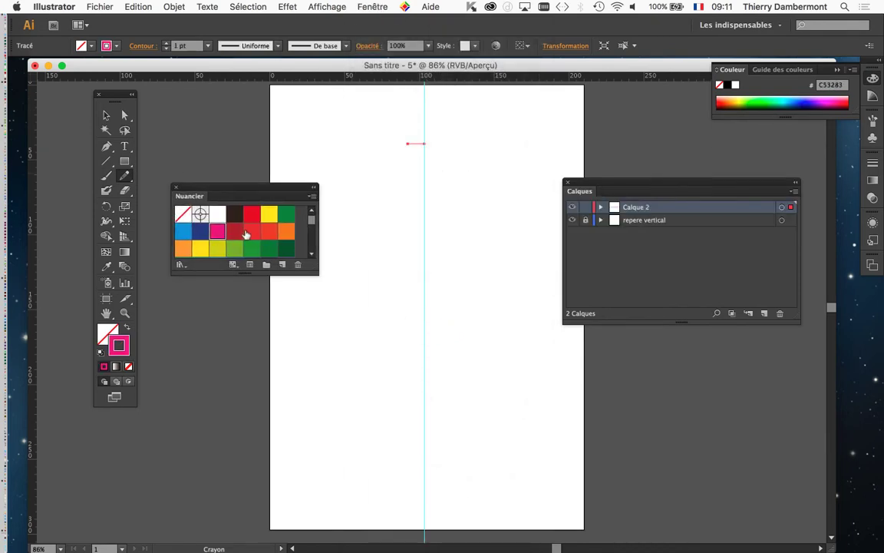
left_click(280, 217)
left_click_drag(318, 274, 315, 378)
Detach the Contour panel, set the pencil line's stroke weight to 5 pt and change its stroke to light green.
left_click(372, 7)
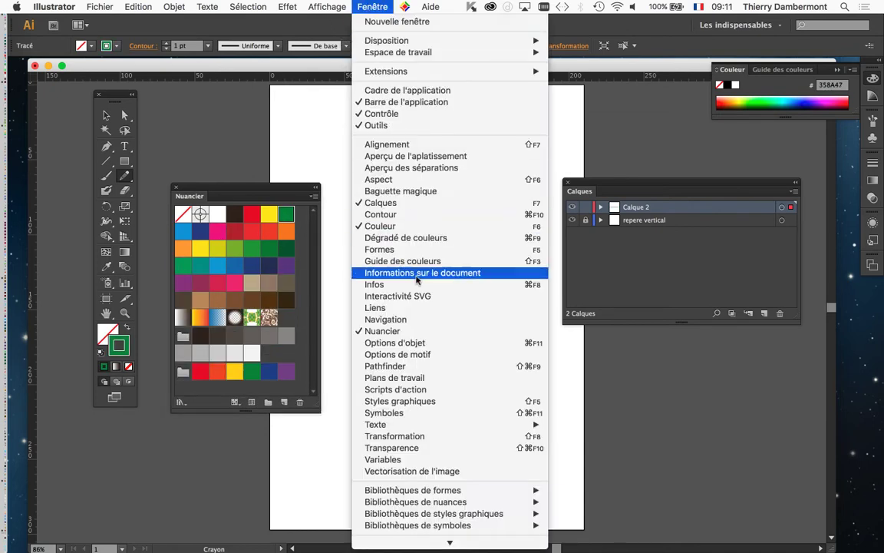
left_click(405, 215)
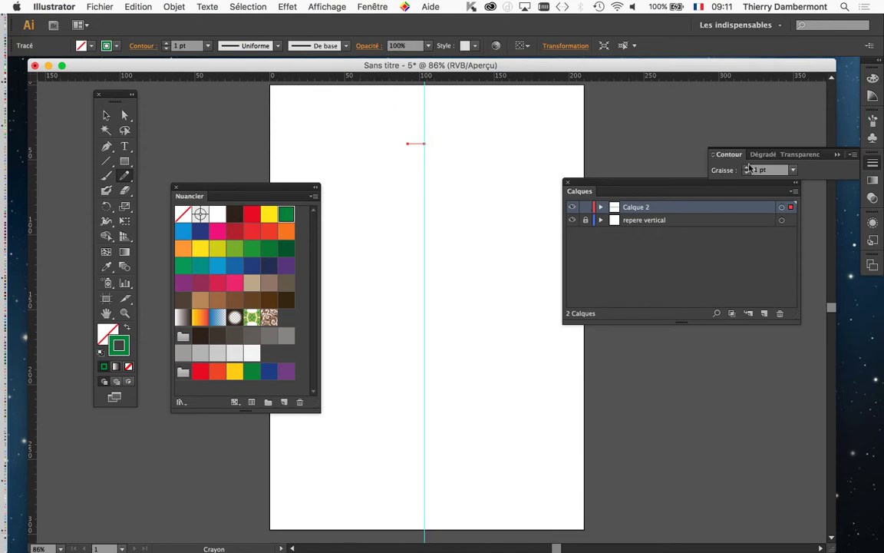
left_click_drag(716, 157, 373, 297)
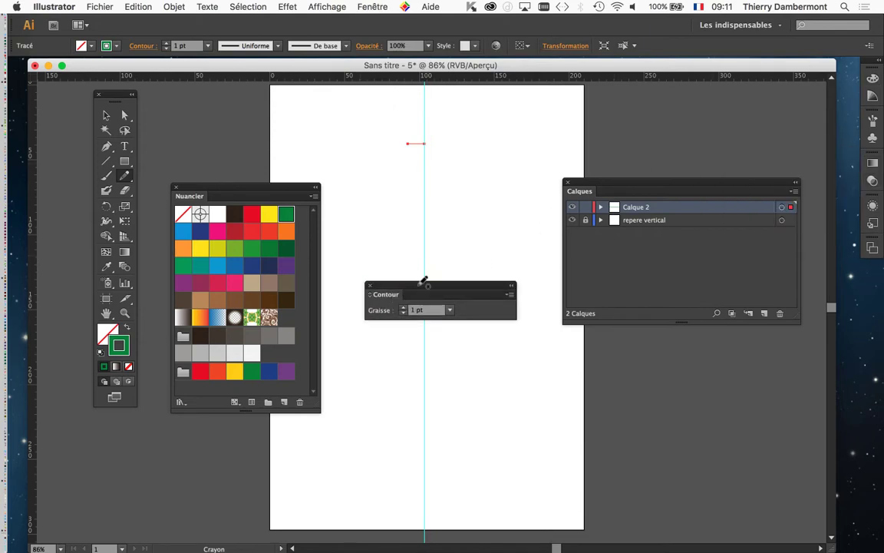
left_click(403, 307)
left_click(402, 307)
left_click(402, 307)
left_click(402, 307)
left_click(234, 248)
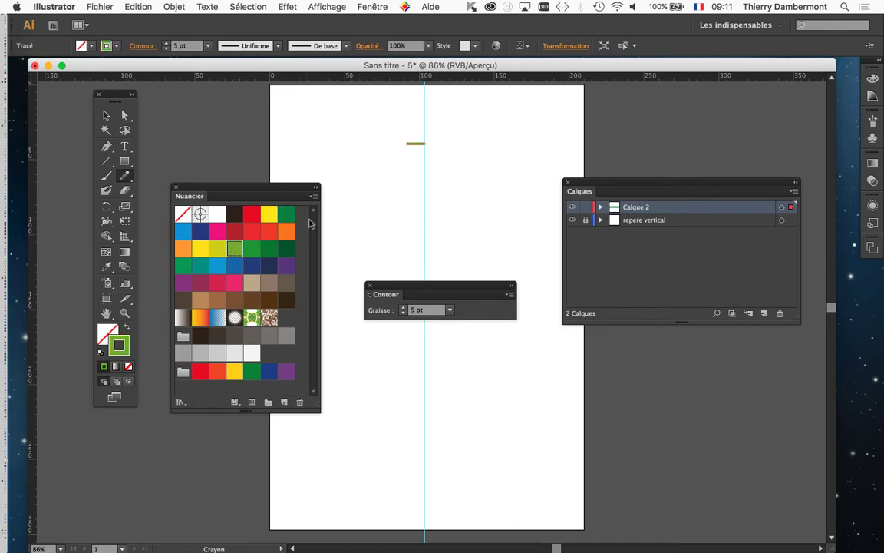
left_click_drag(419, 149, 416, 148)
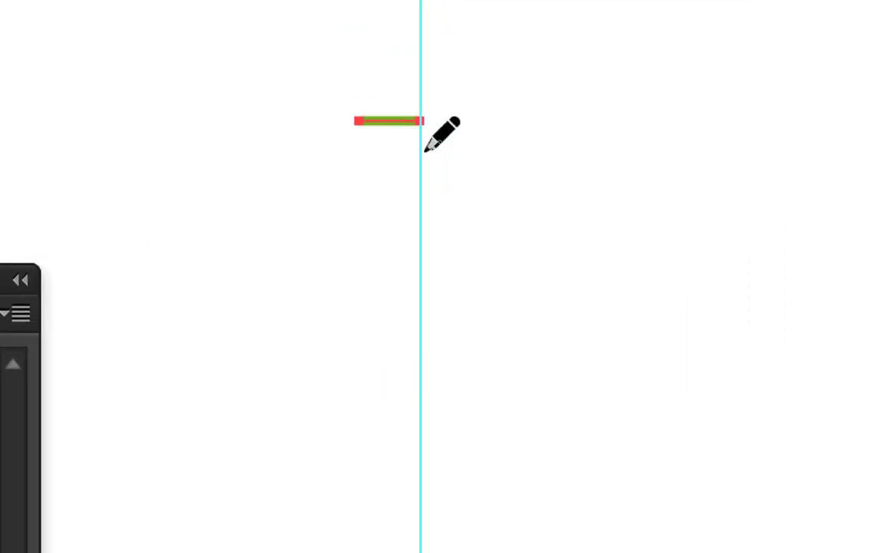
Close the floating Nuancier, Contour and Calques panels to clear the workspace around the page.
key("v")
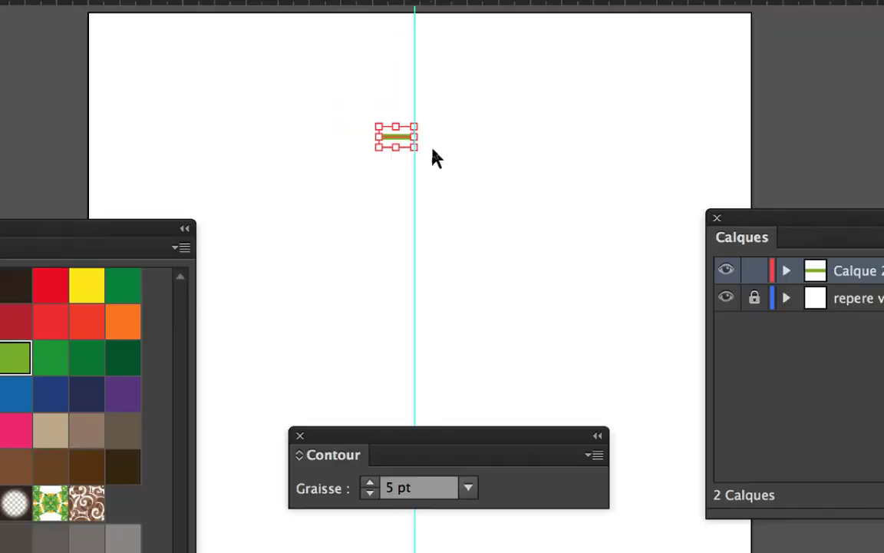
key("n")
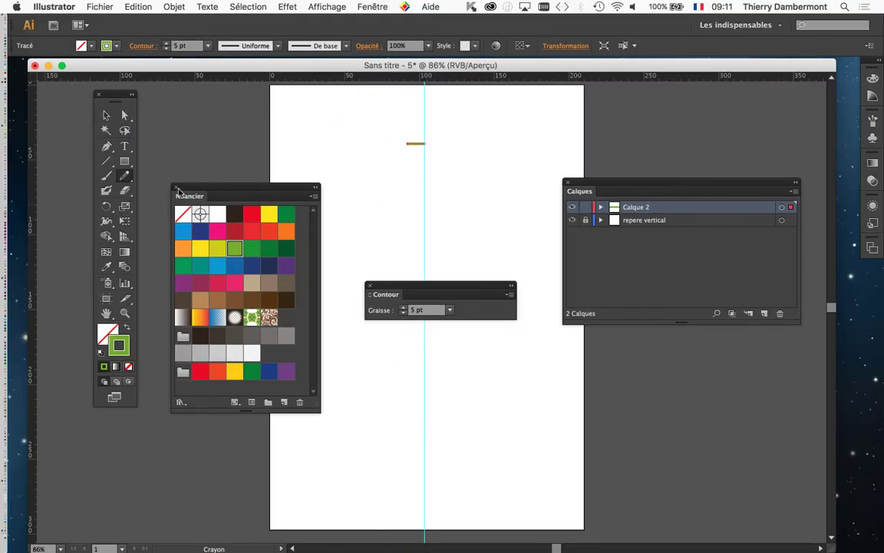
left_click(176, 188)
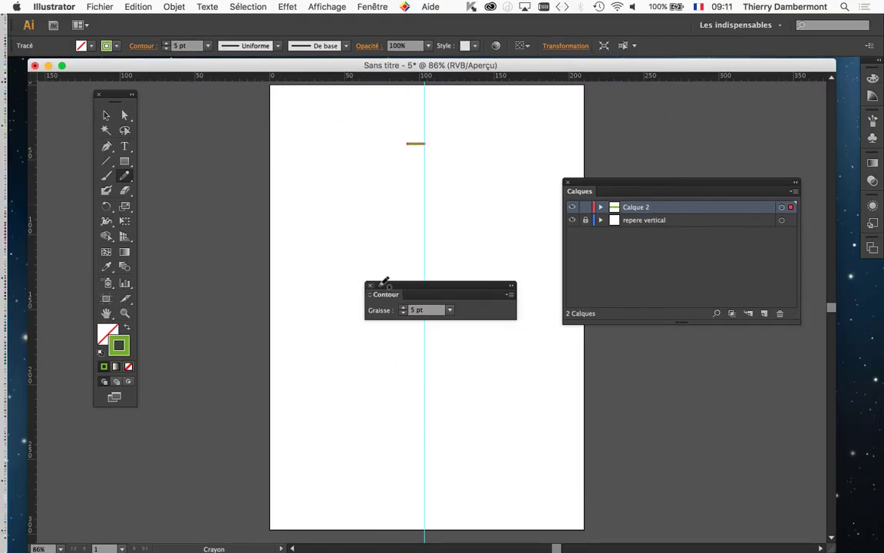
left_click(370, 285)
left_click(568, 184)
Open the Aspect panel, detach it from Styles graphiques, enlarge it to show all attributes and place it beside the tools.
left_click(370, 7)
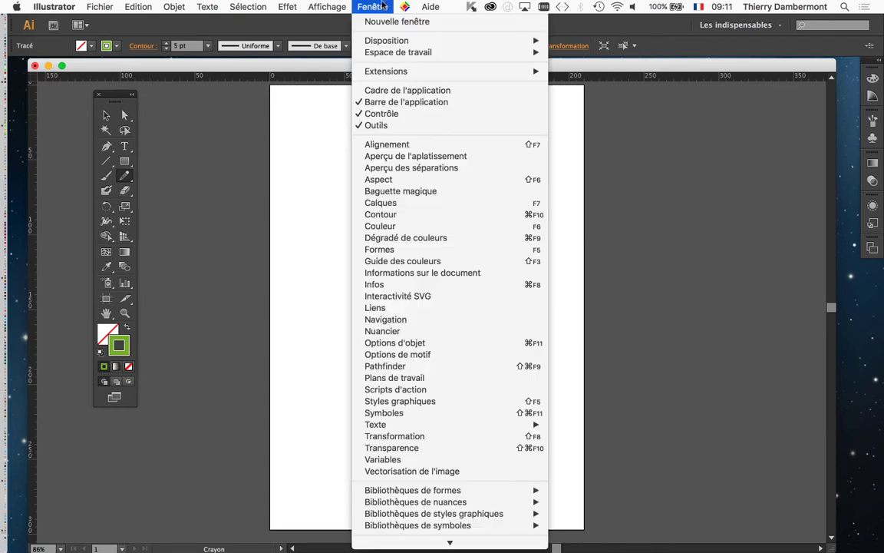
left_click(405, 181)
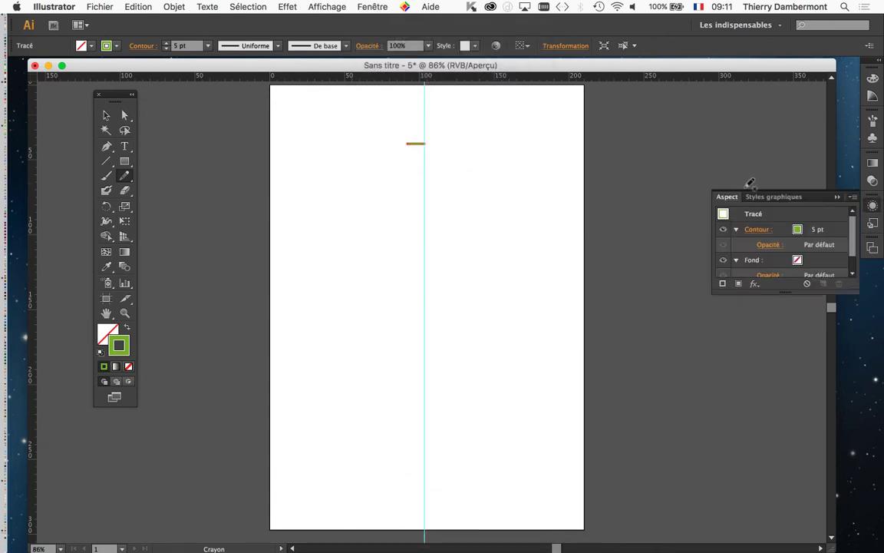
left_click_drag(731, 197, 508, 170)
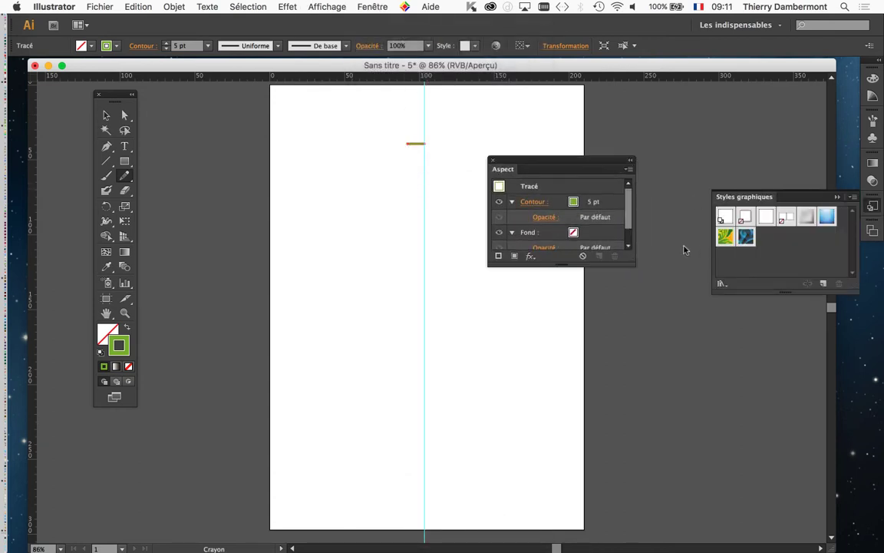
left_click_drag(634, 261, 656, 356)
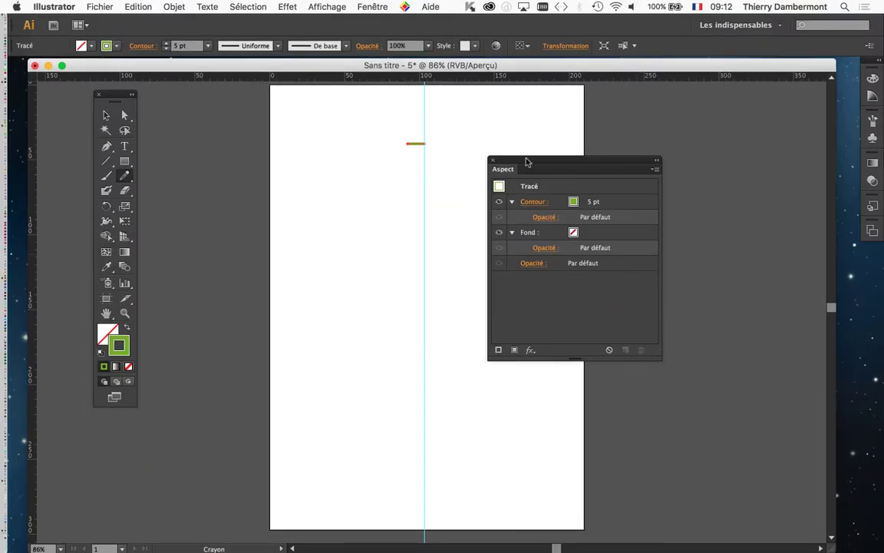
left_click_drag(526, 161, 657, 287)
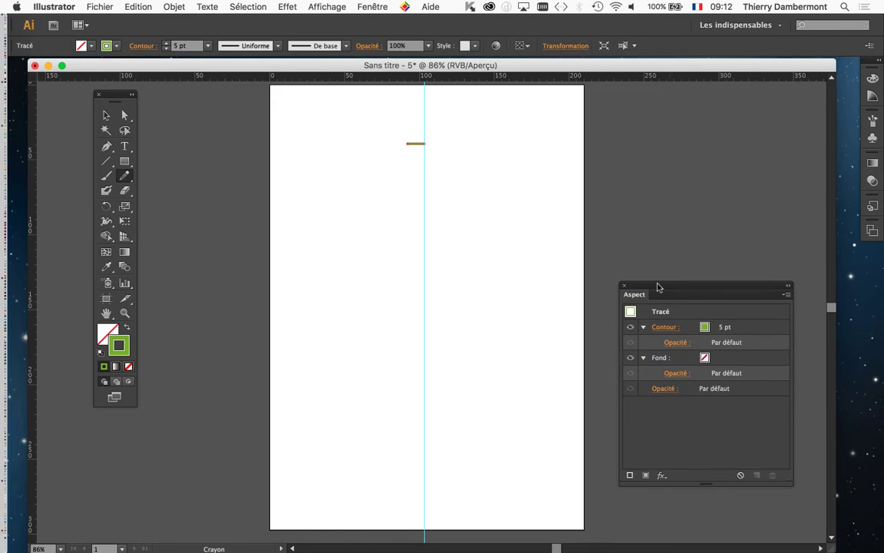
left_click_drag(658, 287, 201, 320)
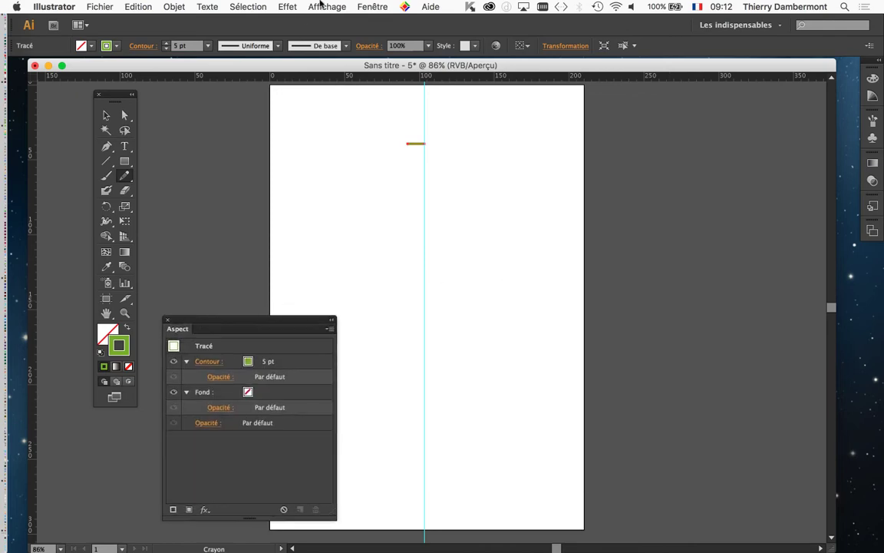
Reopen the Calques panel, expand Calque 2 and target its pencil path.
left_click(373, 7)
left_click(414, 203)
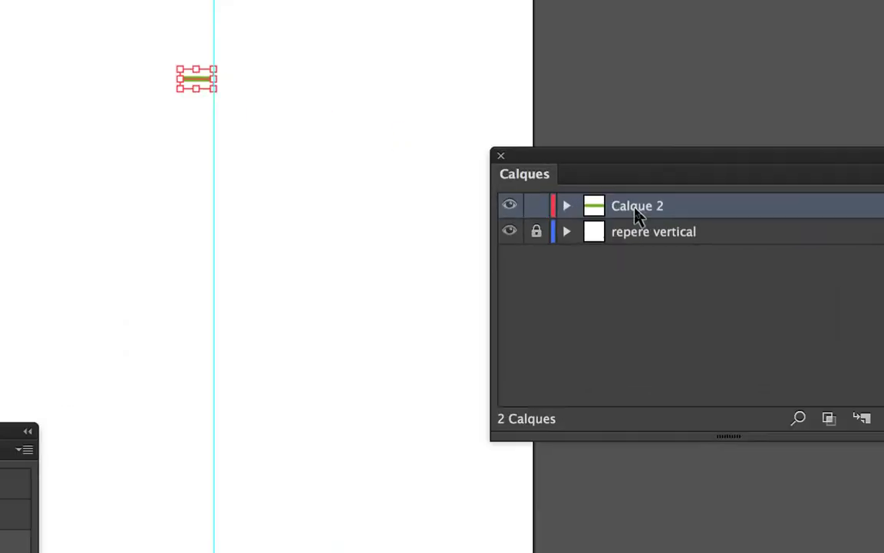
left_click(611, 207)
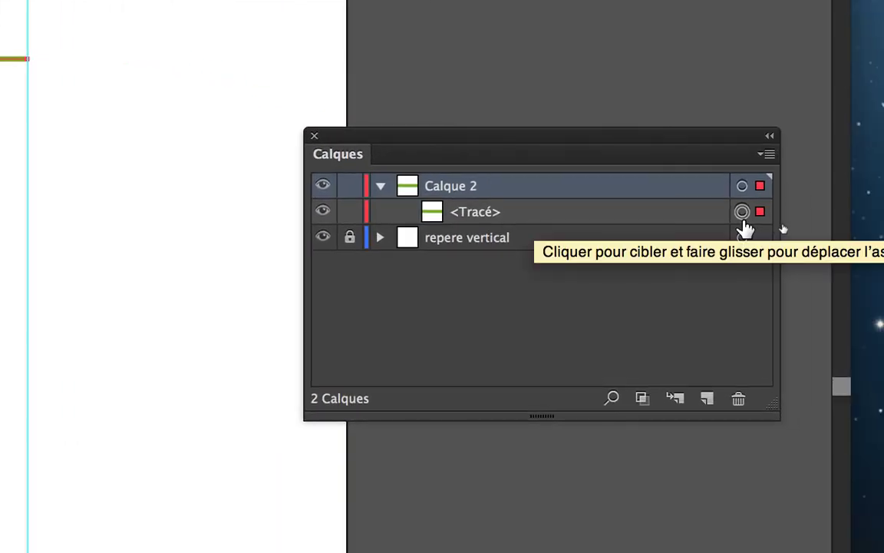
left_click(739, 215)
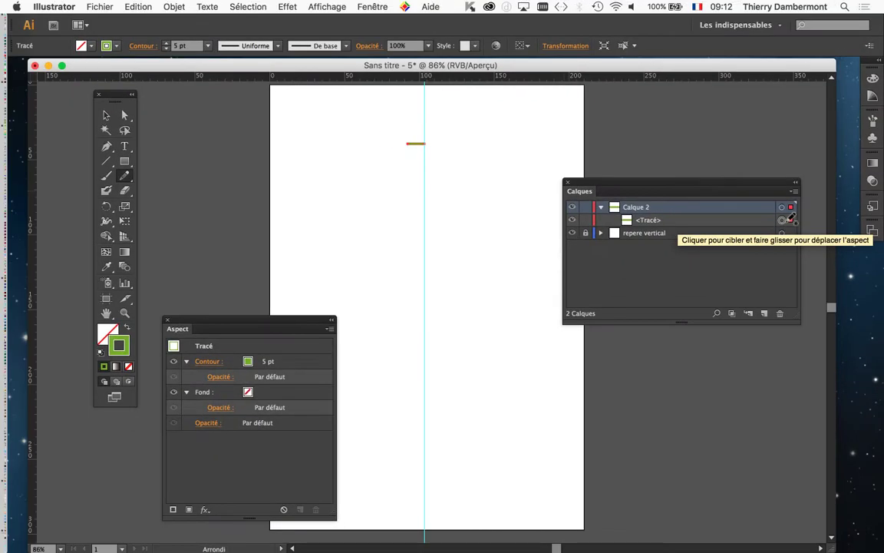
Group the pencil path, expand the group within Calque 2 and stack the Aspect panel below the Calques panel.
left_click(174, 7)
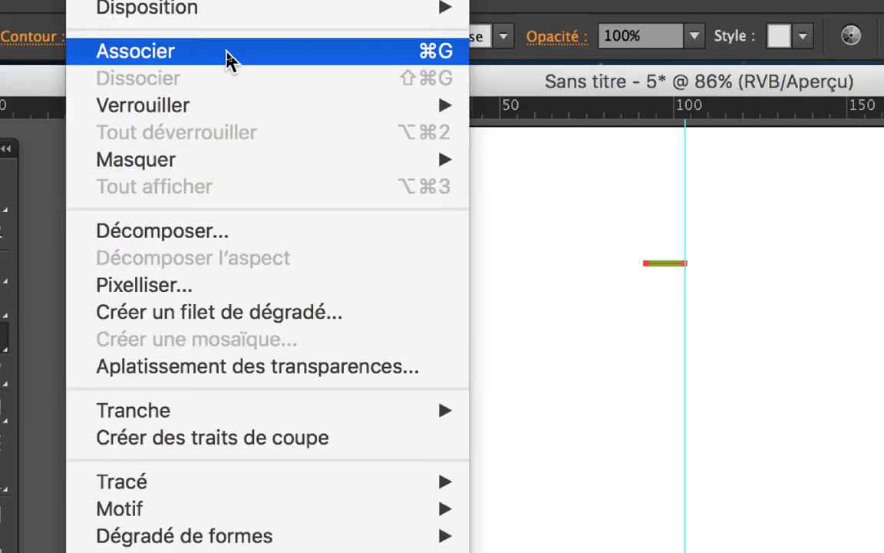
left_click(230, 61)
key("n")
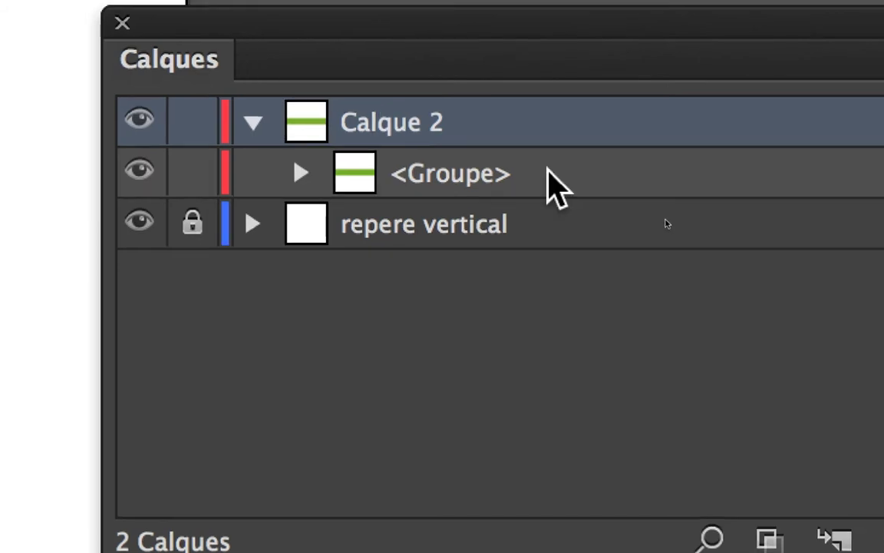
left_click(471, 170)
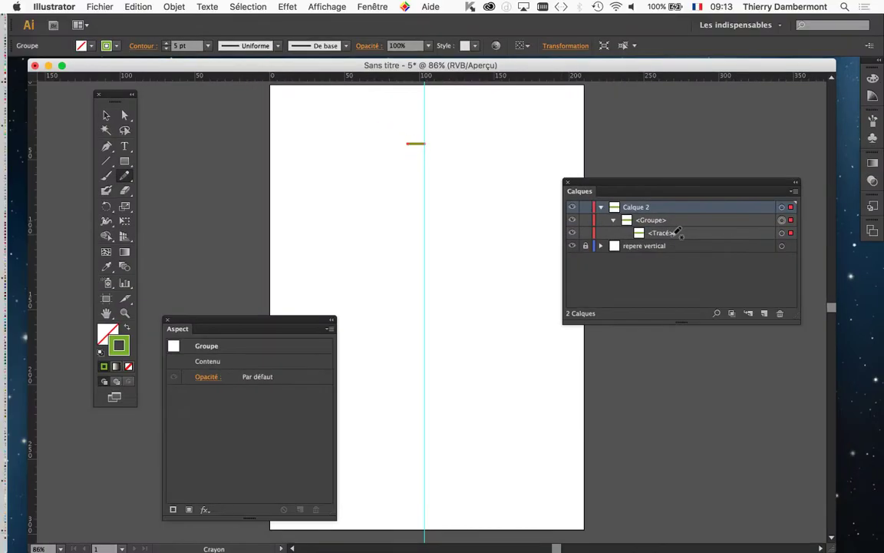
left_click_drag(647, 186, 640, 124)
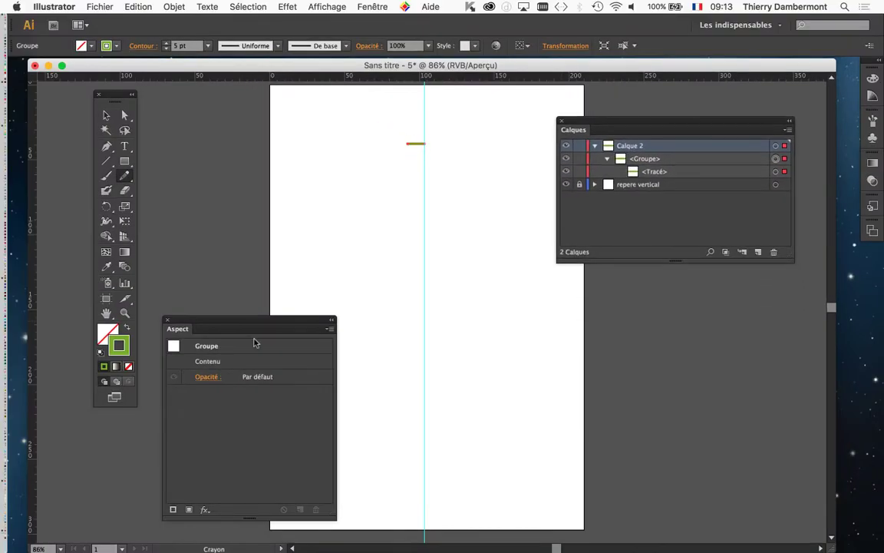
left_click_drag(235, 325, 696, 304)
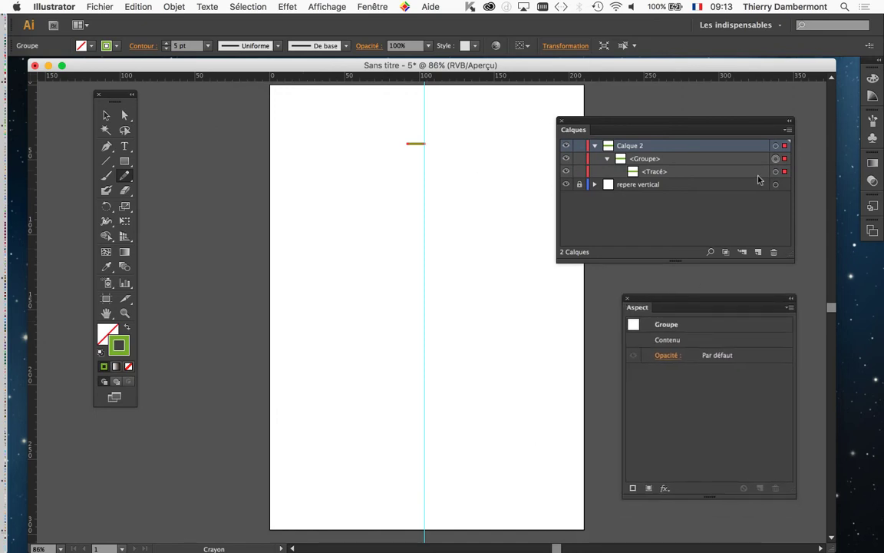
Examine the hierarchy of Calque 2, its group, the path inside it and the repere vertical layer.
key("super")
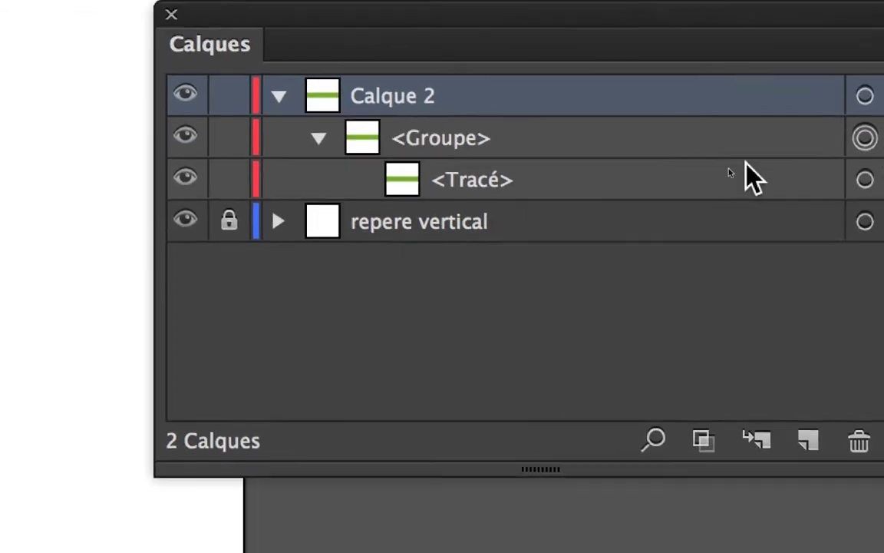
left_click(614, 181)
left_click(614, 145)
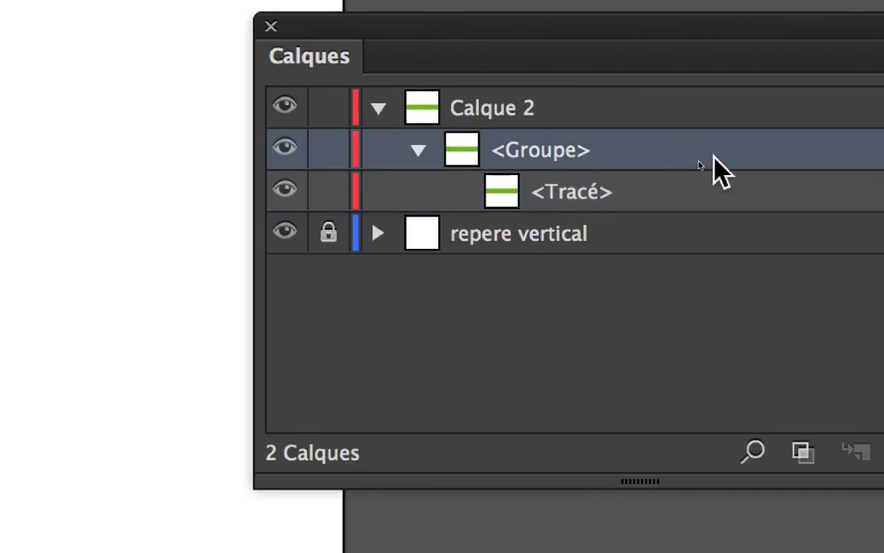
left_click(714, 192)
left_click(714, 233)
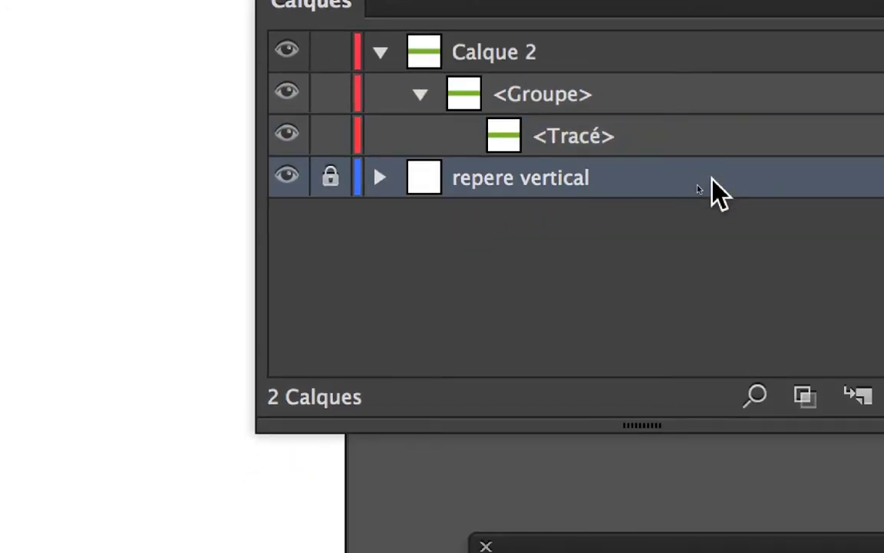
left_click(704, 125)
left_click(705, 104)
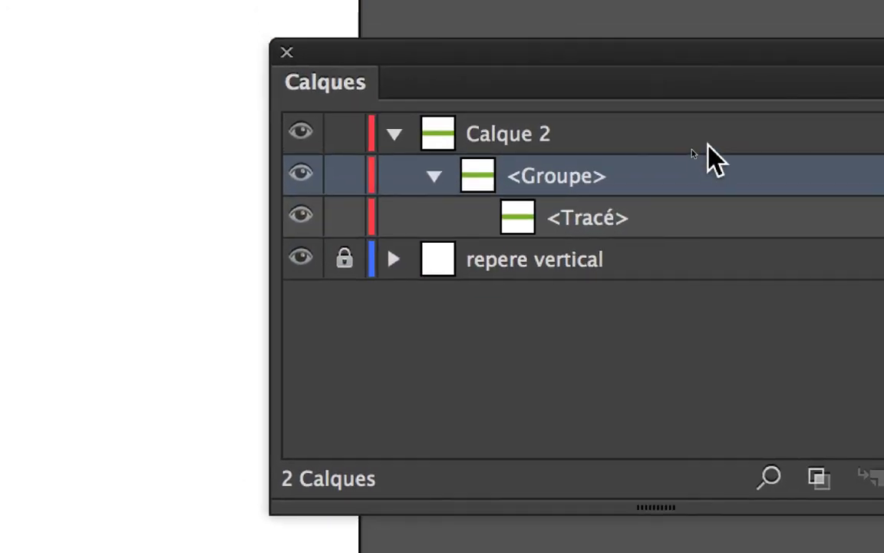
left_click(708, 137)
left_click(708, 176)
left_click(708, 218)
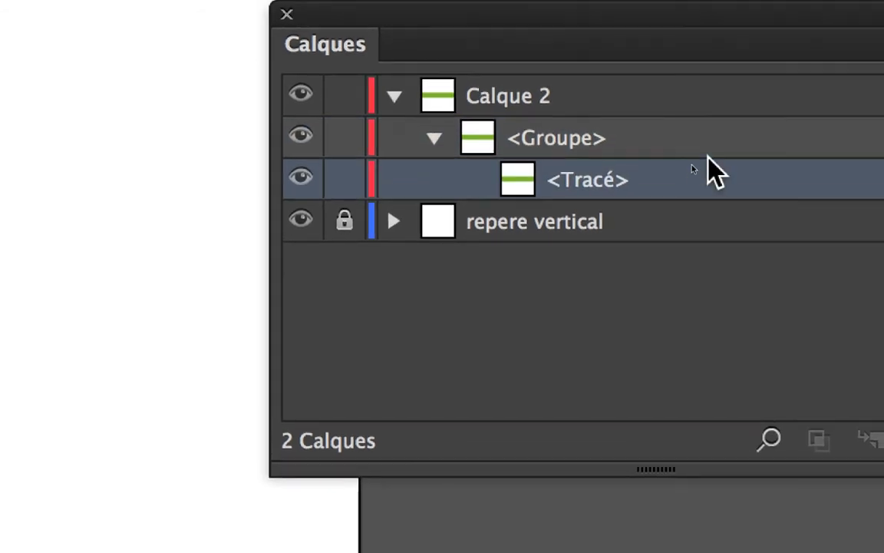
left_click(707, 146)
left_click(708, 170)
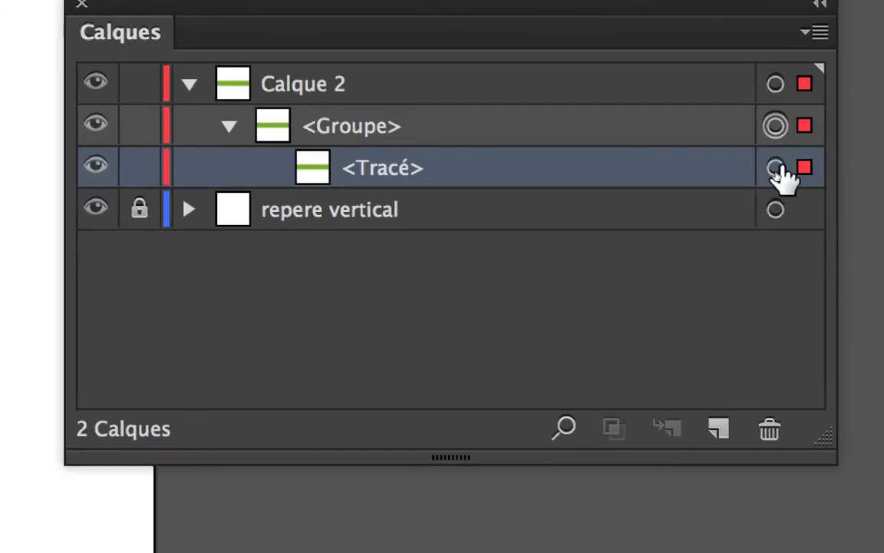
Target the group in Calque 2 rather than its path and open the Transformation effect for it.
left_click(769, 200)
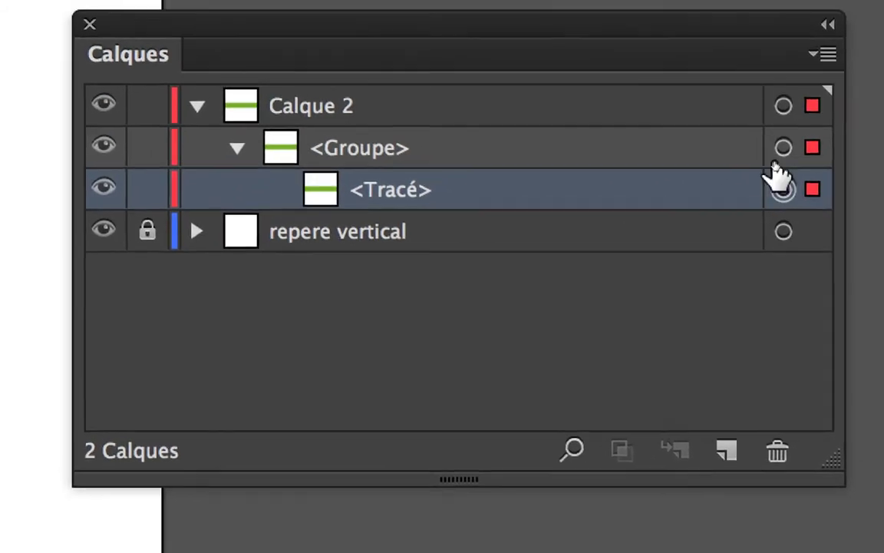
left_click(781, 154)
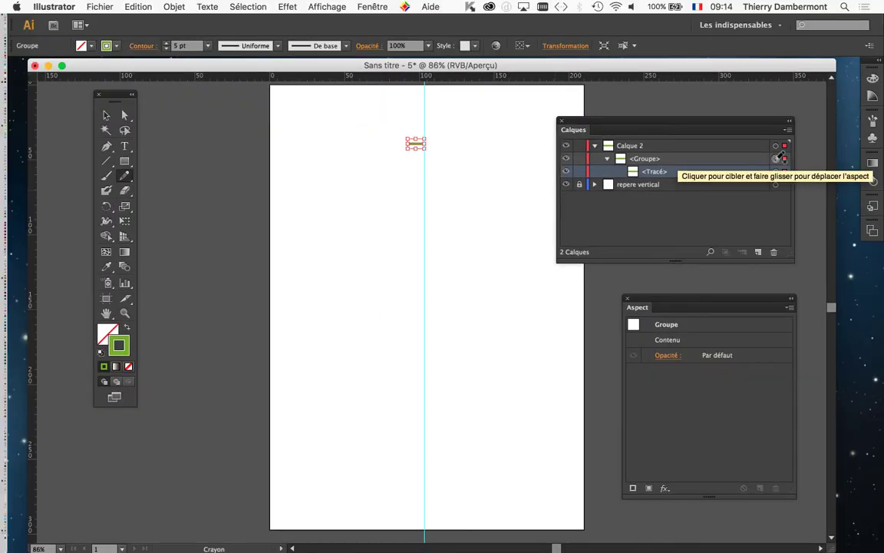
key("n")
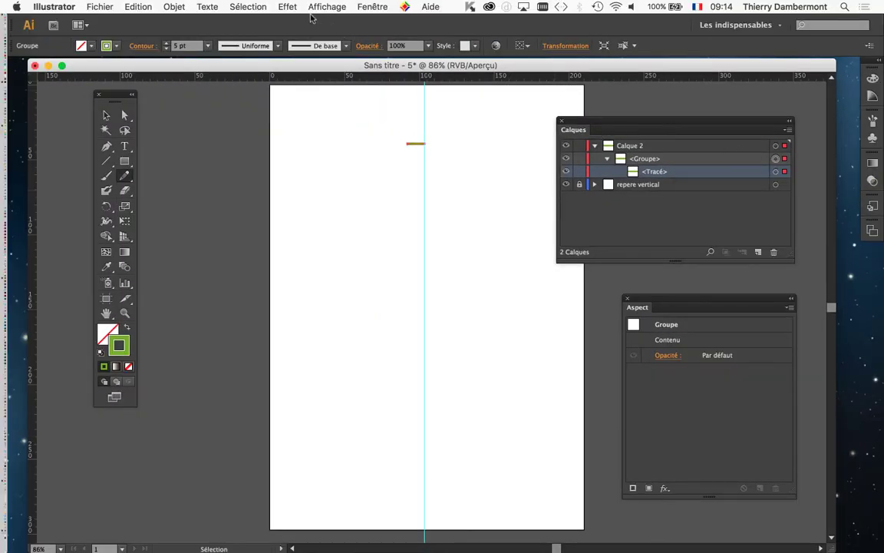
left_click_drag(264, 153, 188, 149)
left_click(286, 7)
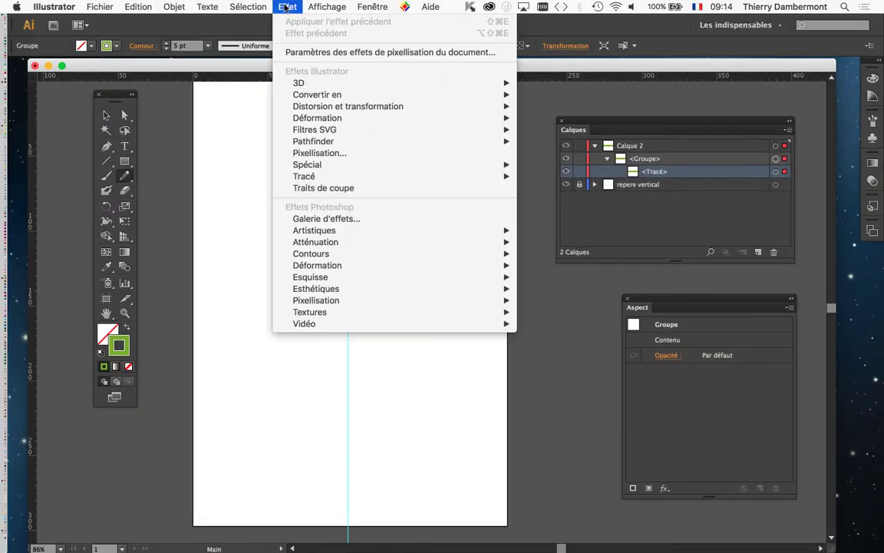
mouse_move(318, 110)
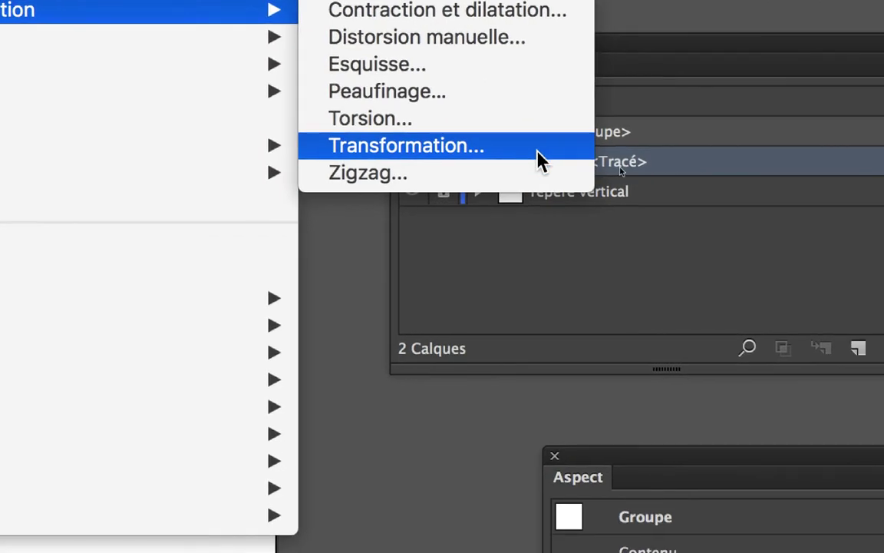
left_click(541, 159)
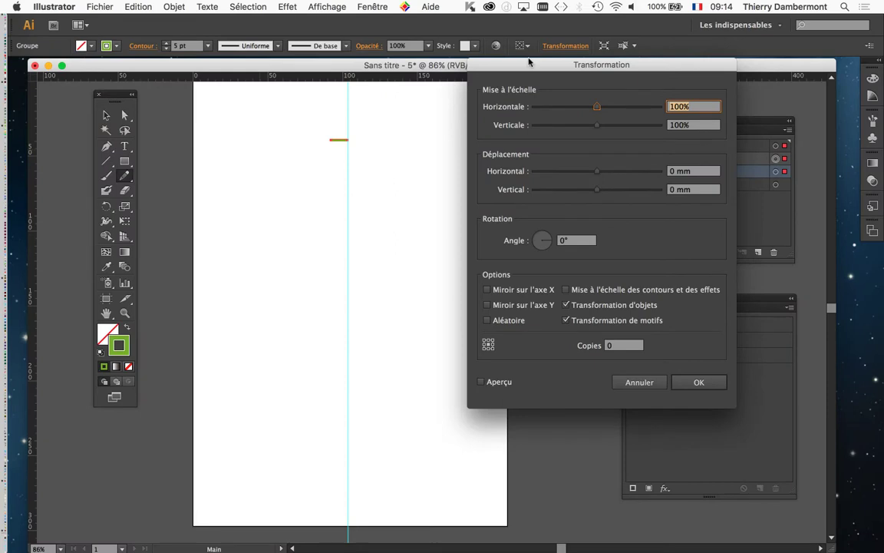
Turn on the Transformation effect's preview and keep the dialog clear of the pencil line.
left_click_drag(529, 61, 467, 98)
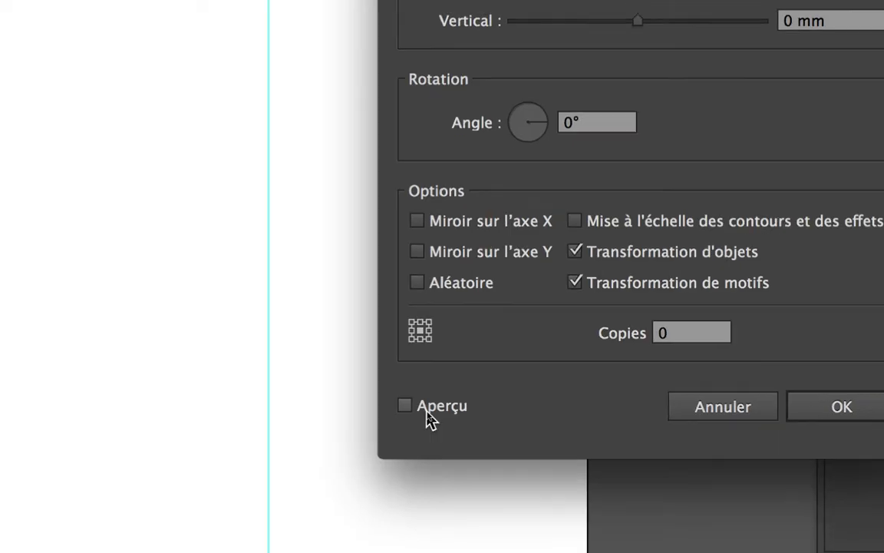
left_click(429, 416)
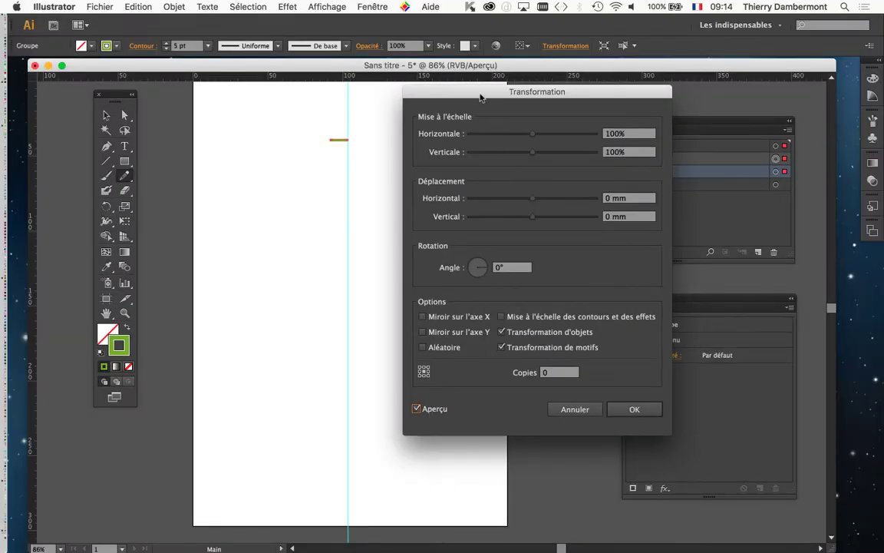
left_click_drag(481, 98, 514, 89)
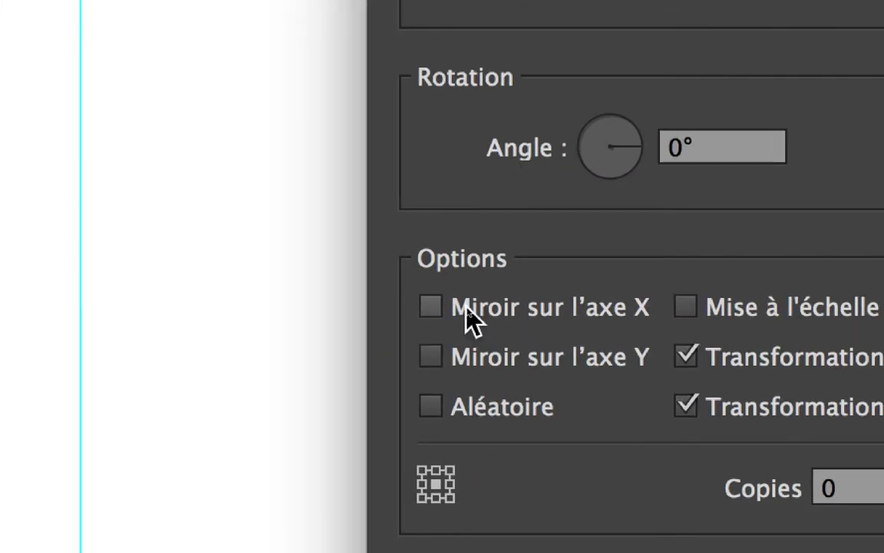
Configure the Transformation effect to mirror on the X axis from the middle-right reference point with 1 copy, and apply it.
left_click(470, 315)
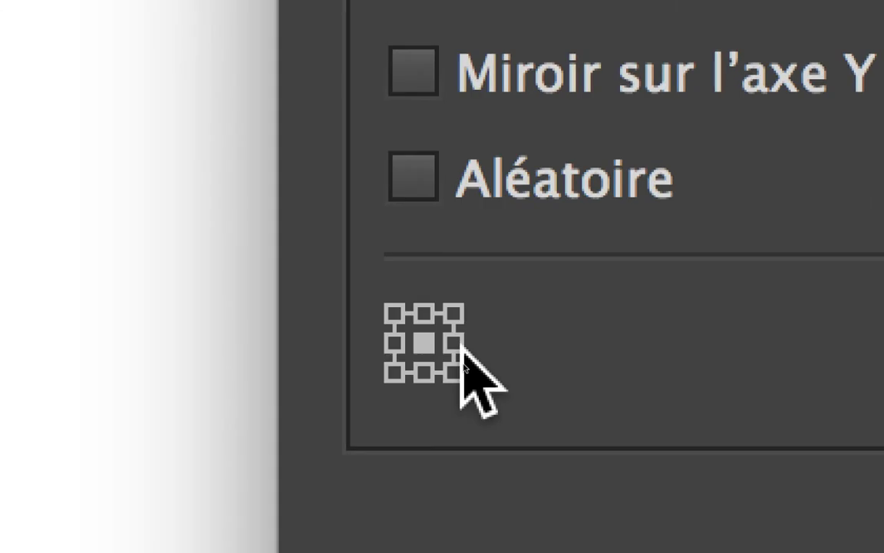
left_click(454, 342)
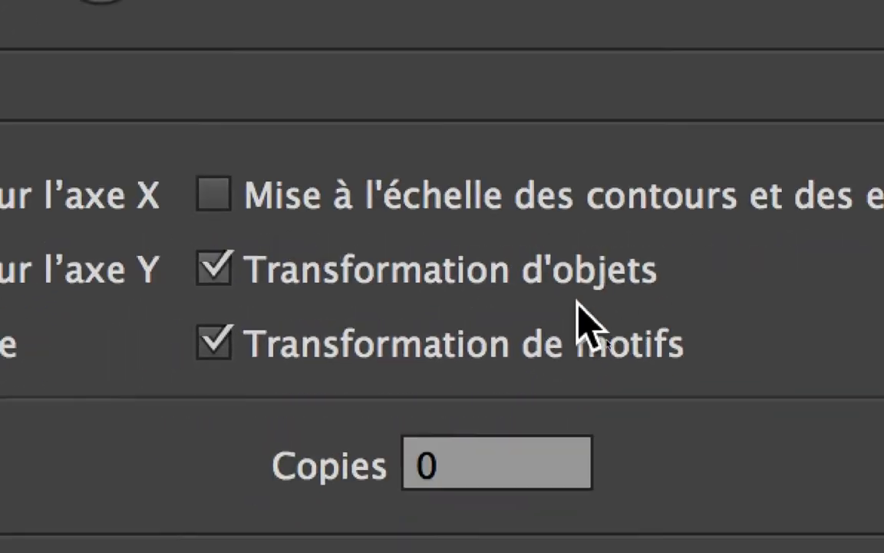
left_click(561, 349)
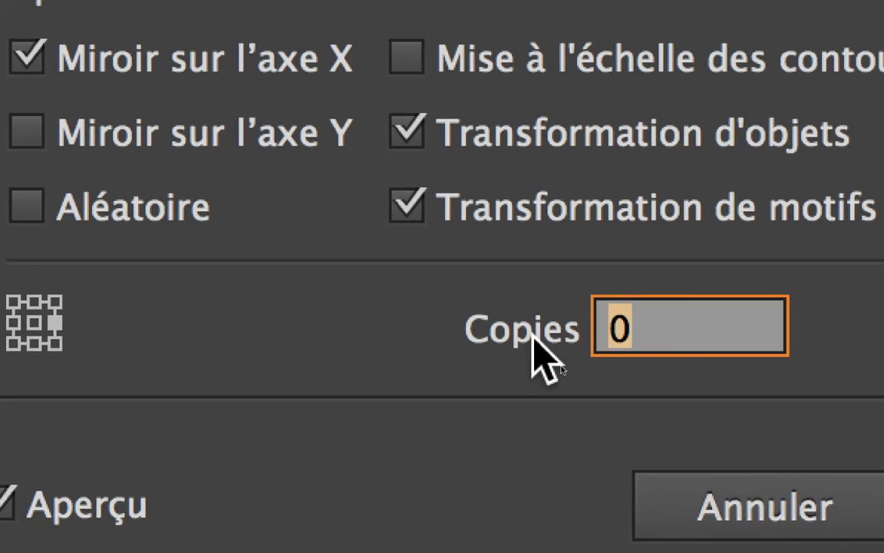
type("1")
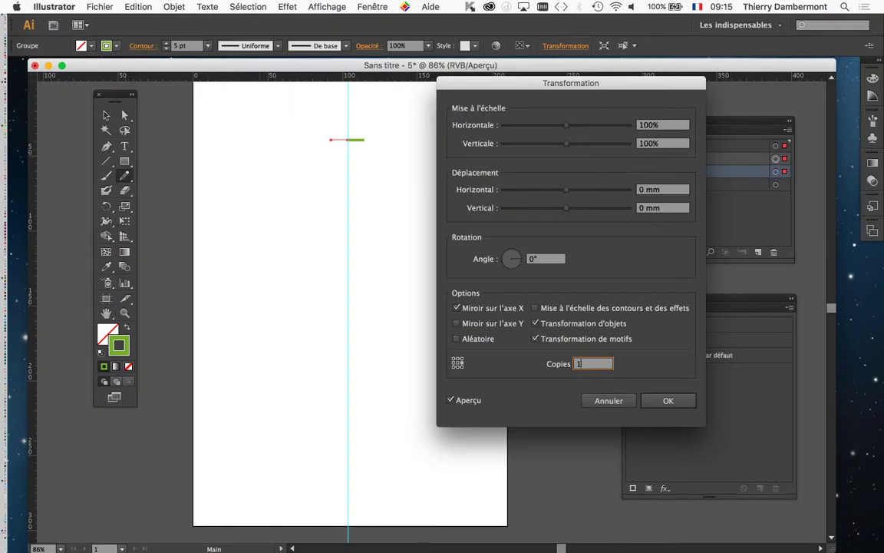
key("Tab")
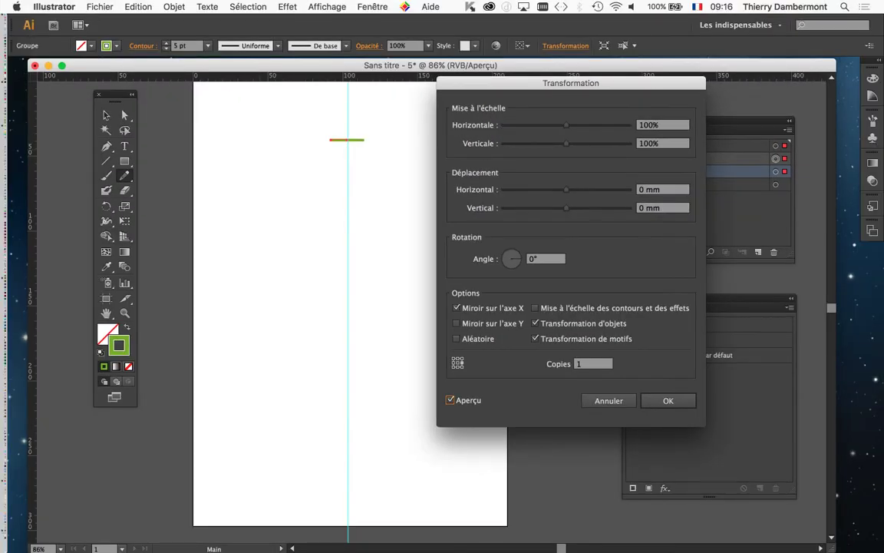
key("Return")
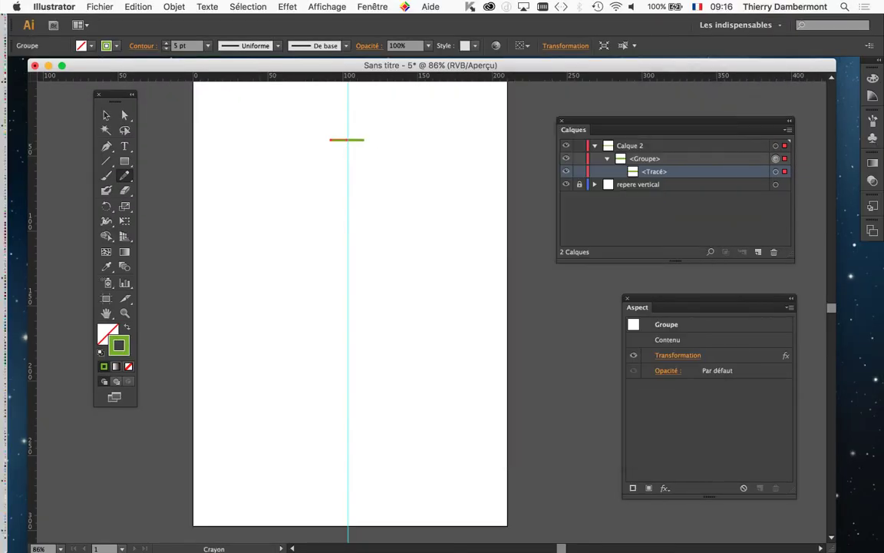
Bring the Aspect panel nearer the artwork, reopen the group's Transformation effect from it and cancel without changes.
left_click_drag(660, 307, 387, 196)
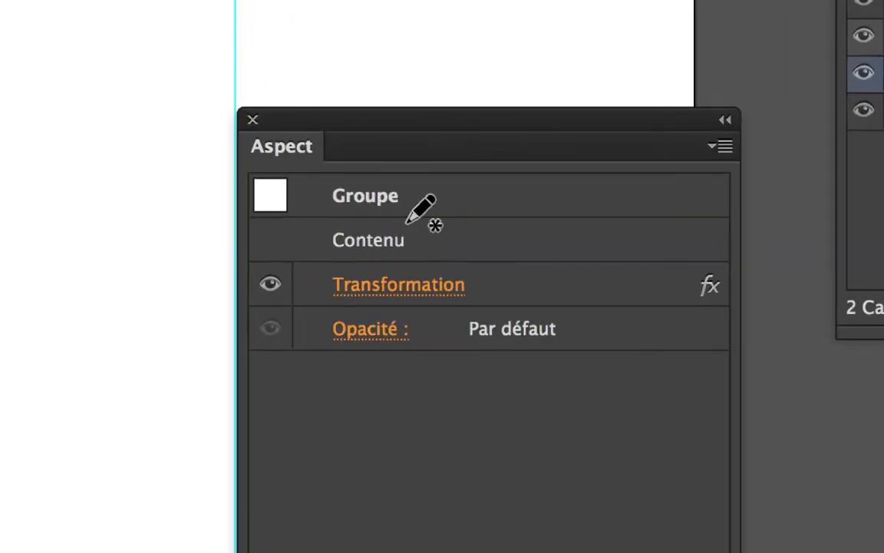
left_click(490, 282)
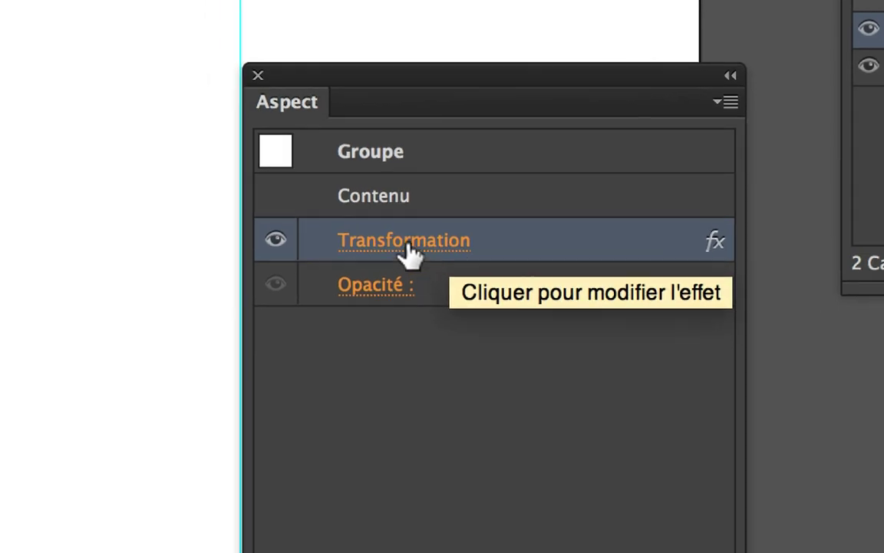
left_click(381, 251)
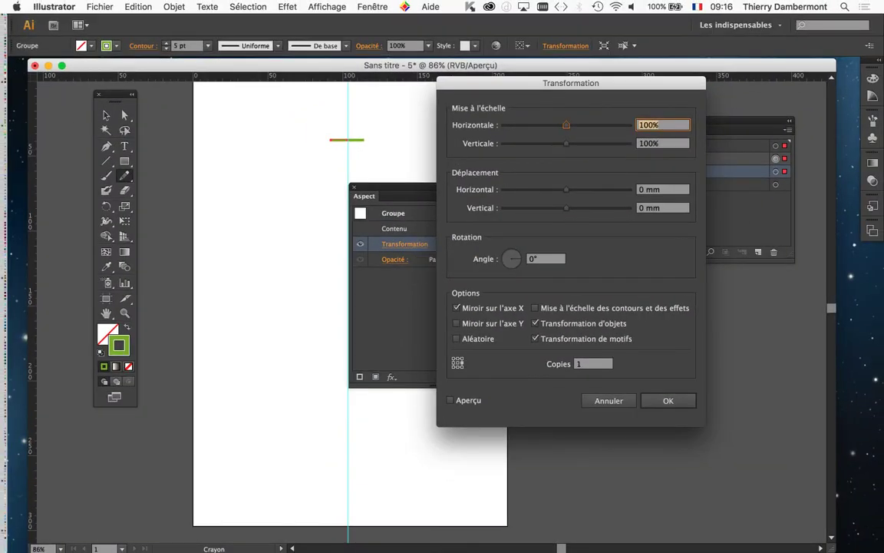
left_click(610, 402)
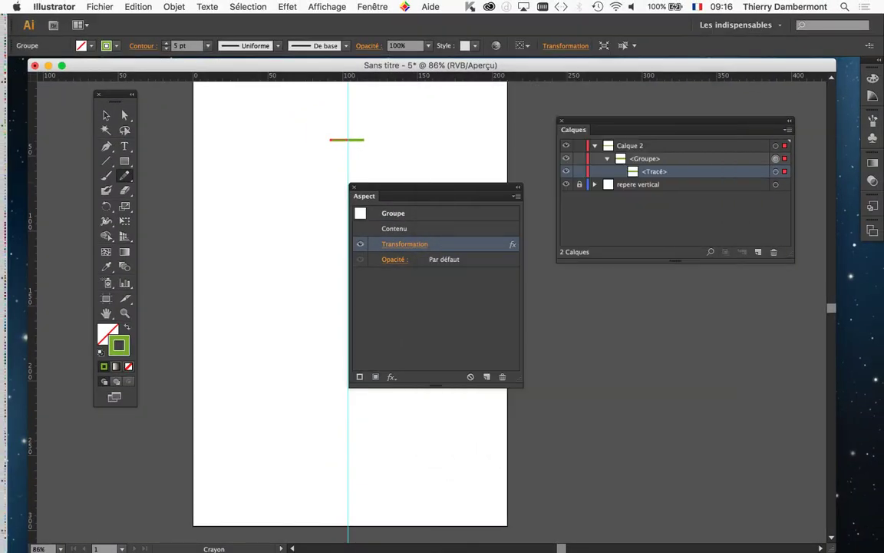
Park the Aspect panel below the Calques panel and shift the tools panel closer to the page.
left_click_drag(430, 187, 671, 318)
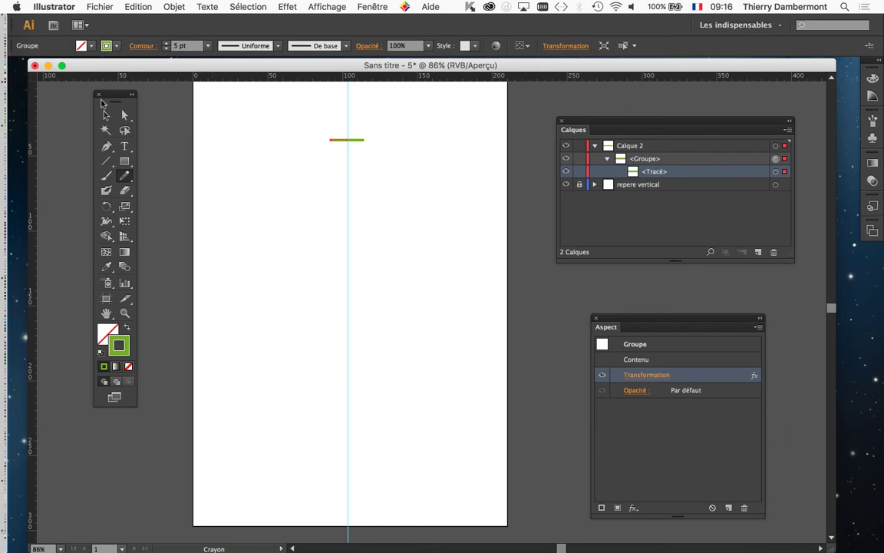
left_click_drag(110, 97, 130, 119)
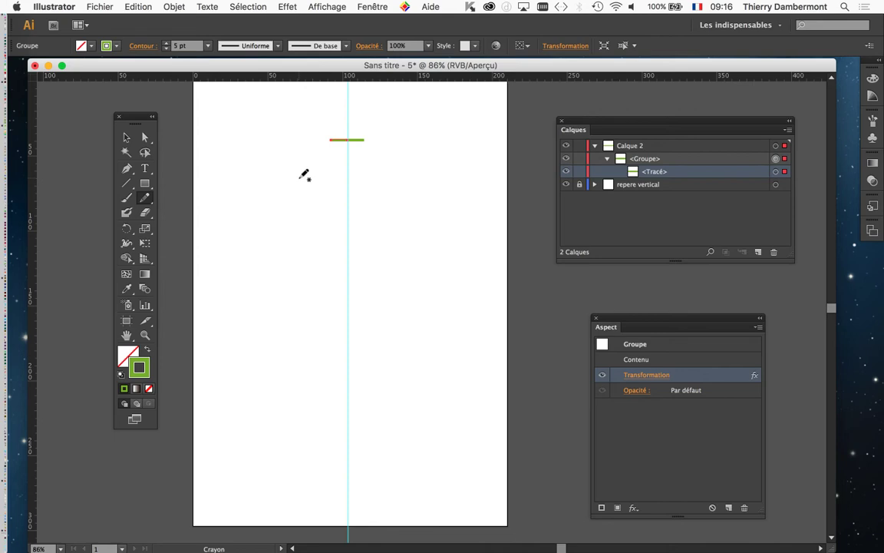
Isolate the selected pencil group in Calque 2 so that new paths are drawn inside it.
left_click(770, 171)
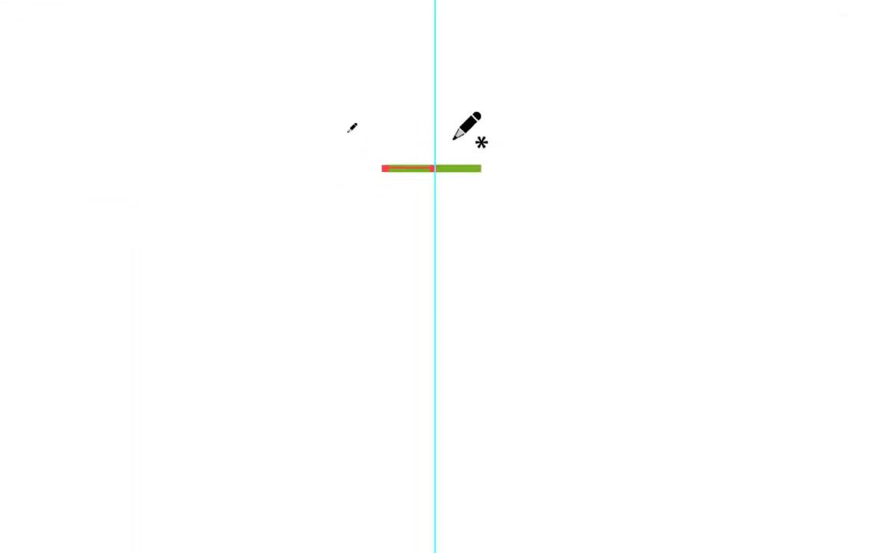
right_click(481, 148)
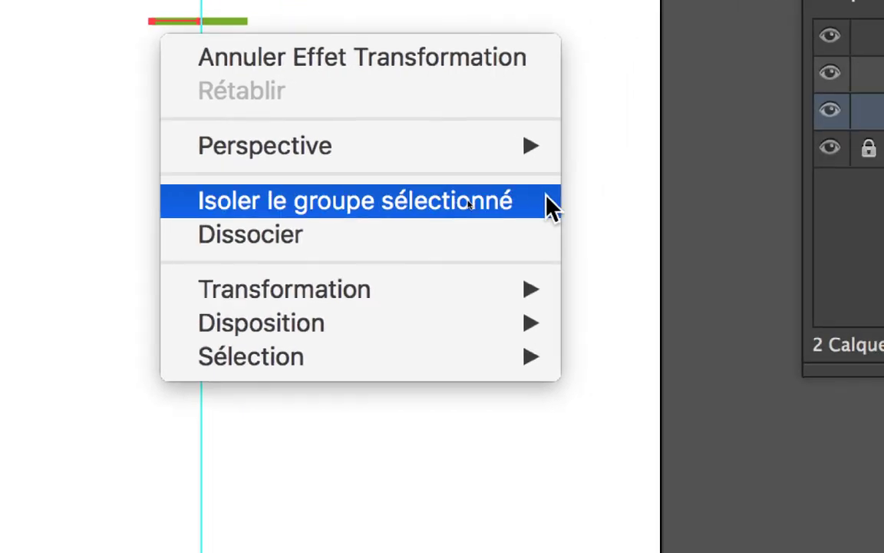
left_click(553, 206)
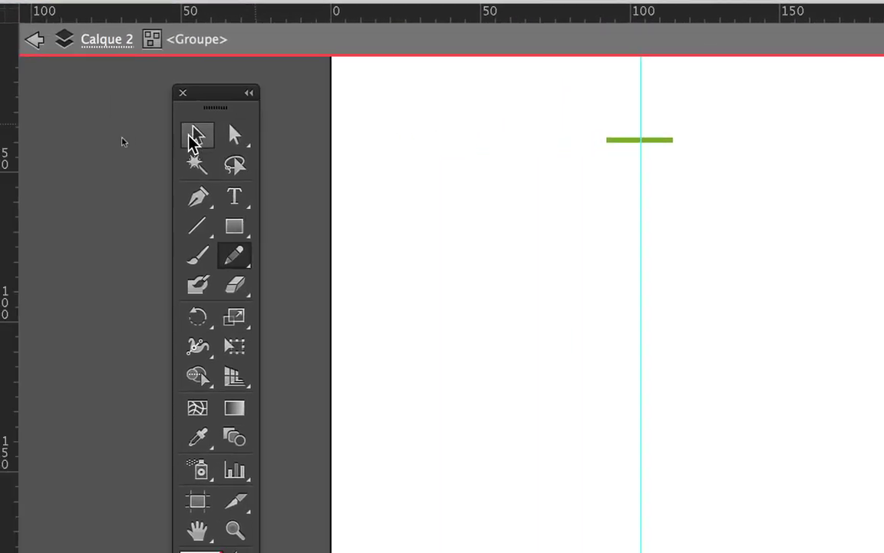
Select the line in the isolated group and extend it with the Pencil into half a head outline ending on the guide.
left_click(75, 148)
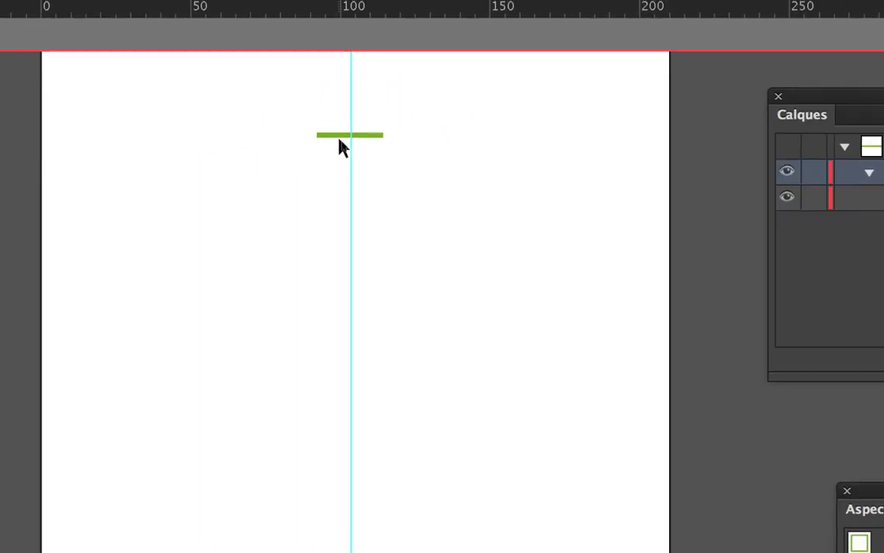
left_click(505, 154)
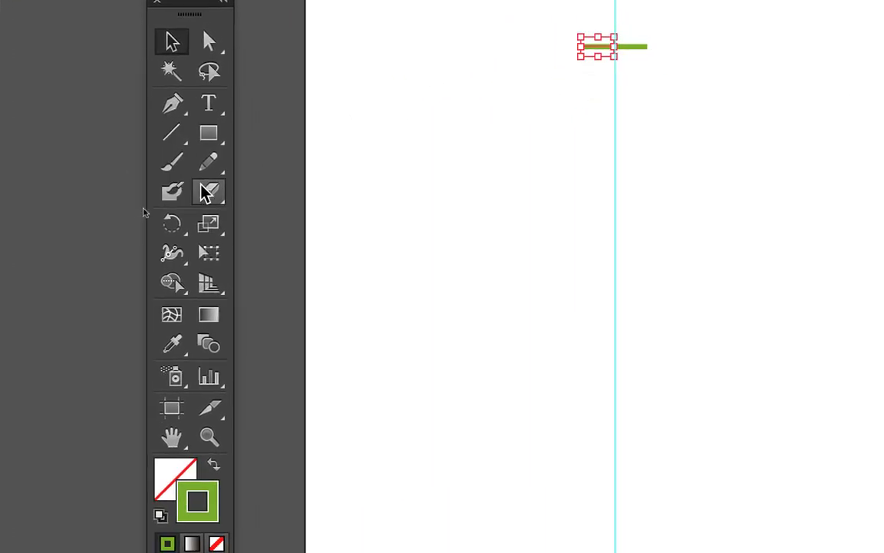
left_click(204, 177)
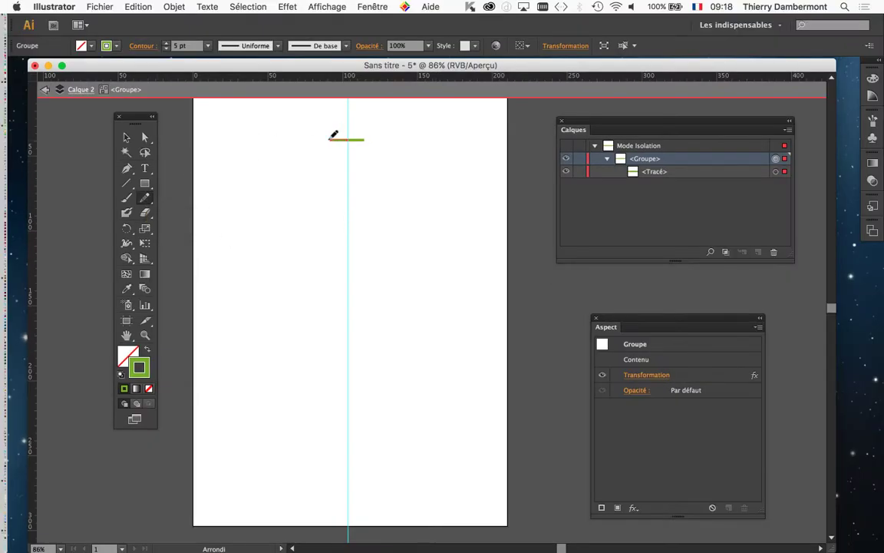
left_click_drag(289, 143, 283, 146)
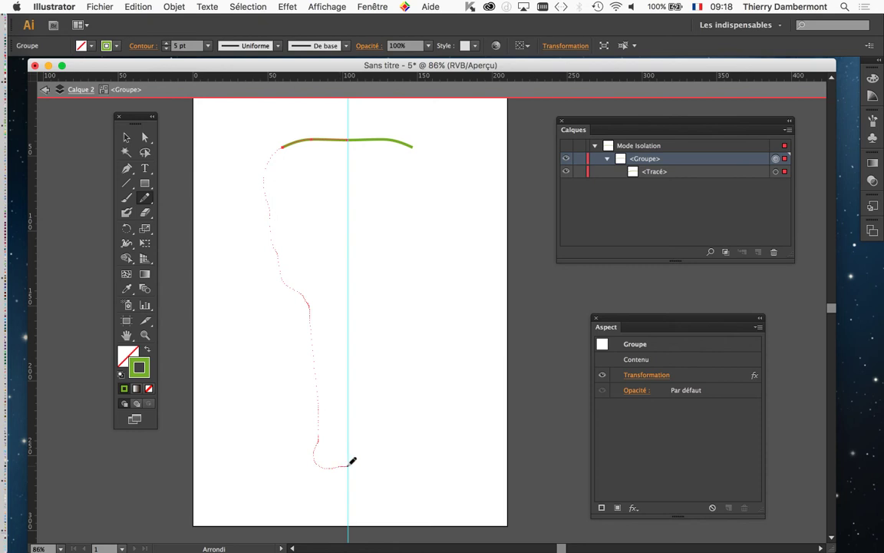
left_click_drag(352, 461, 352, 461)
key("super")
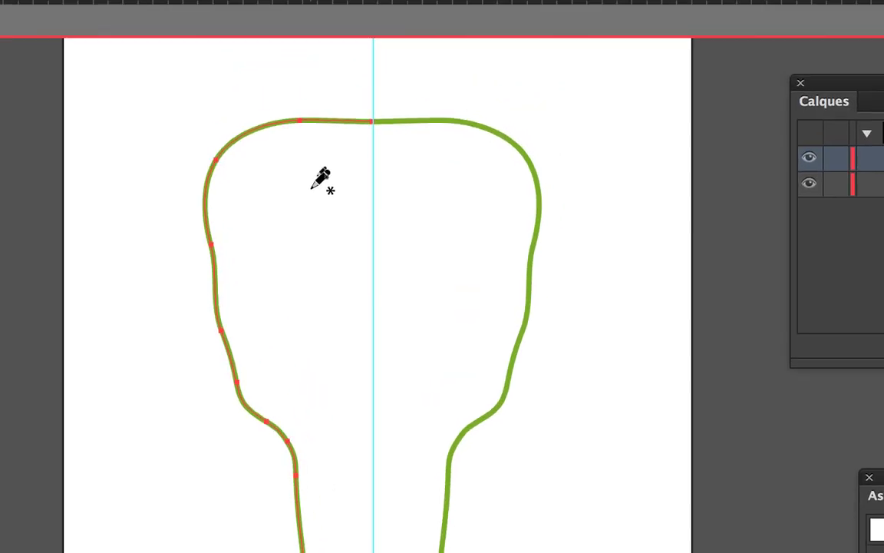
Draw an eye, half a nose meeting the guide and three curved whiskers with the Pencil on the left half.
mouse_move(320, 213)
left_mouse_down()
mouse_move(239, 225)
mouse_move(304, 241)
mouse_move(324, 231)
mouse_move(323, 212)
left_mouse_up()
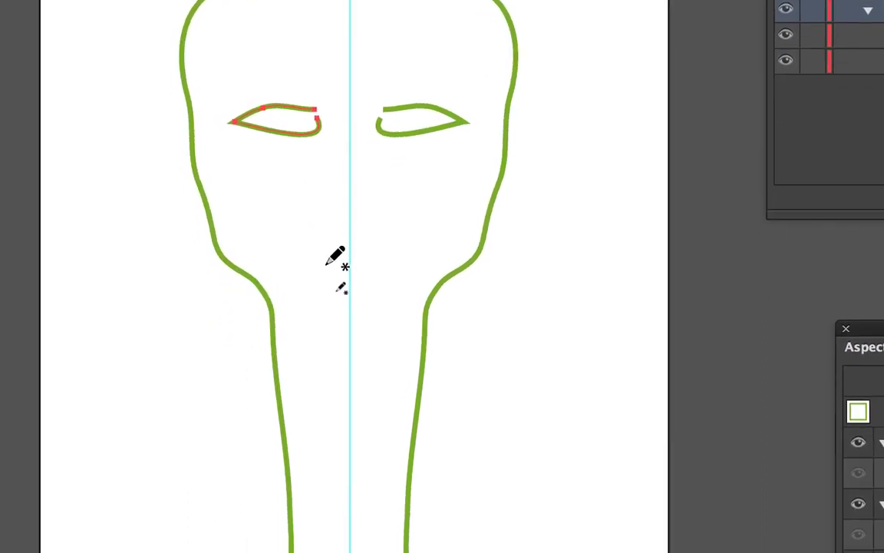
mouse_move(334, 356)
left_mouse_down()
mouse_move(320, 373)
mouse_move(339, 379)
left_mouse_up()
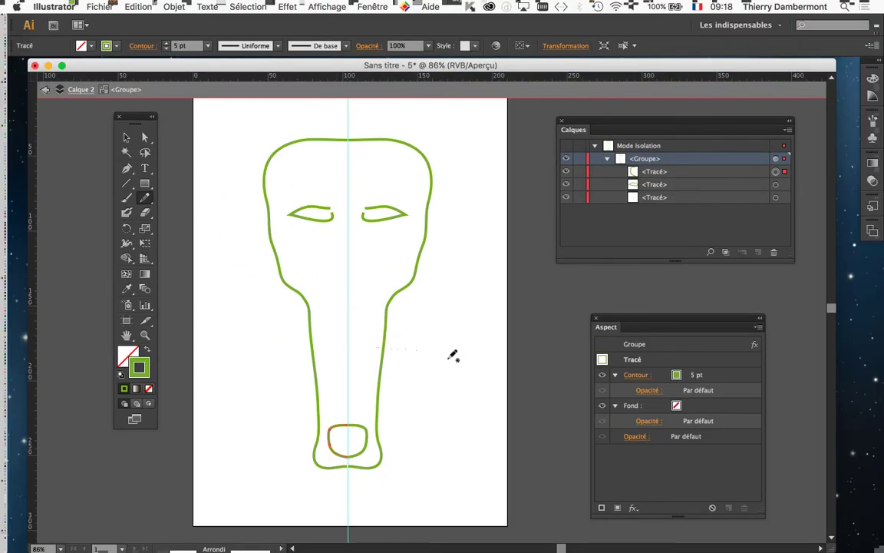
left_click_drag(453, 354, 403, 368)
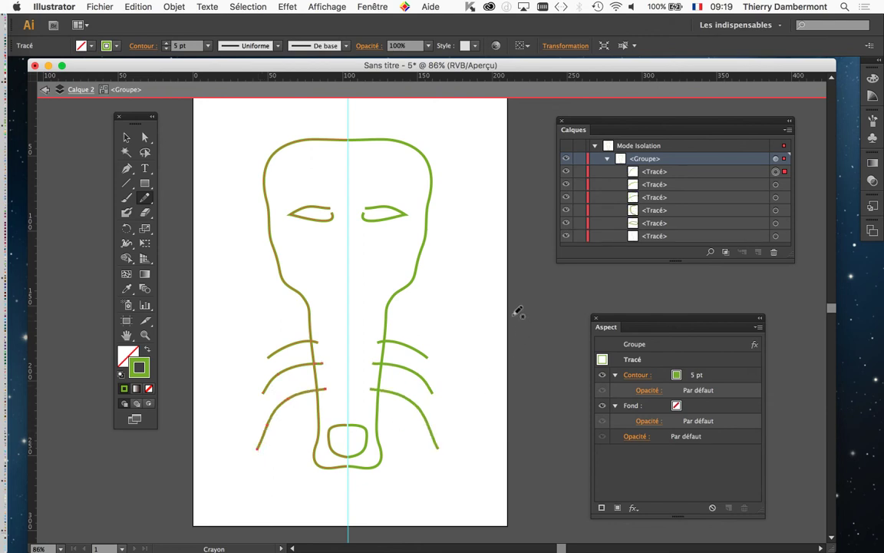
left_click_drag(479, 309, 478, 321)
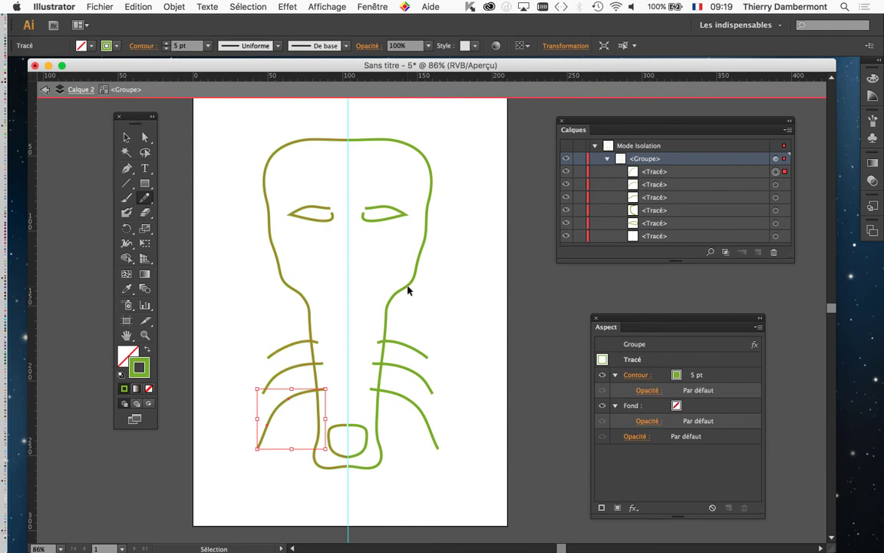
Select all paths of the isolated group to see which half is editable, and deselect them.
key("super+a")
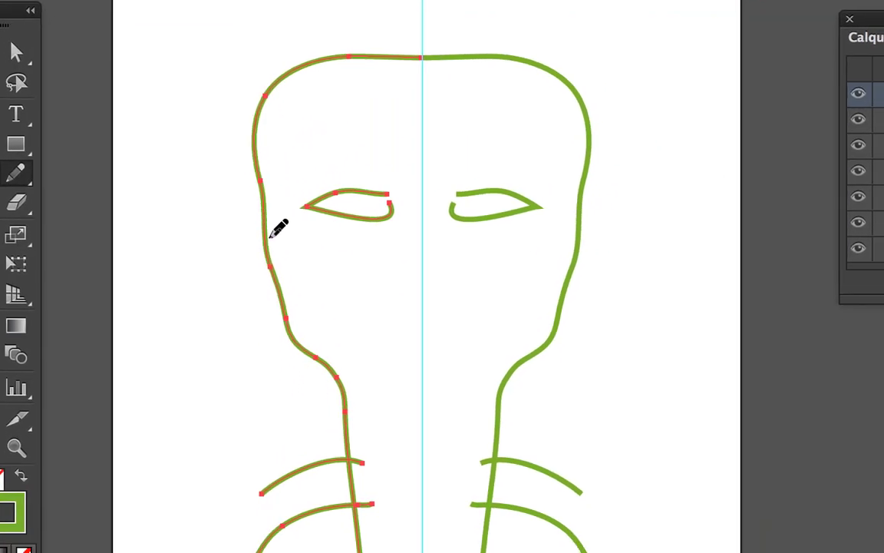
left_click(253, 251, "super")
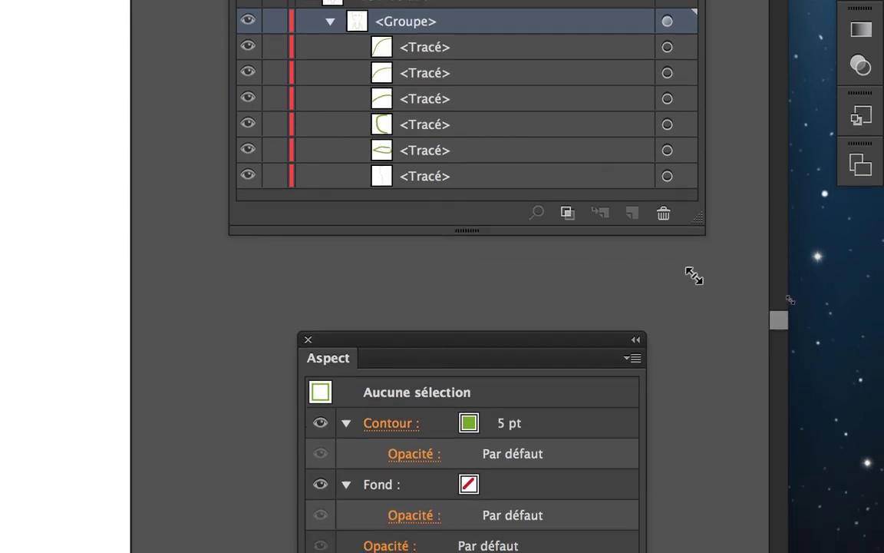
Heighten the Calques panel, target the head outline path and try a short pencil stroke across its left edge.
left_click_drag(693, 275, 698, 327)
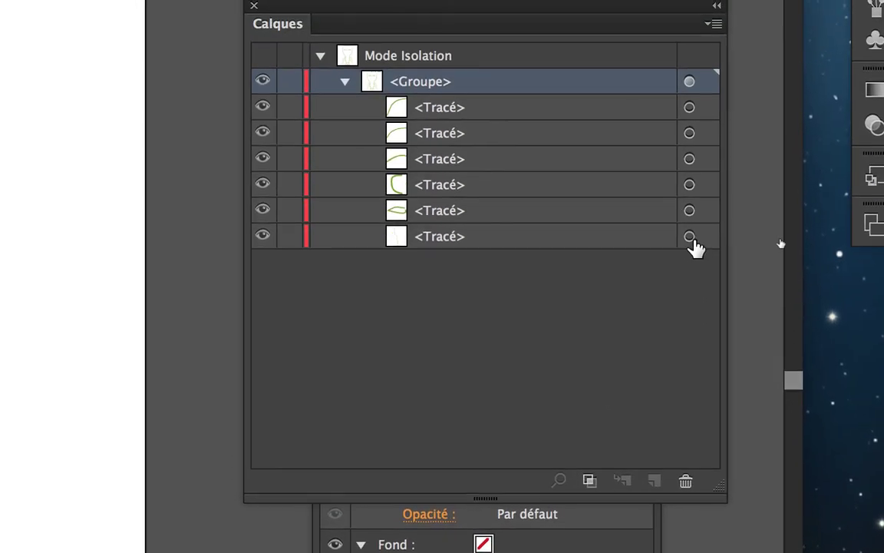
left_click(690, 238)
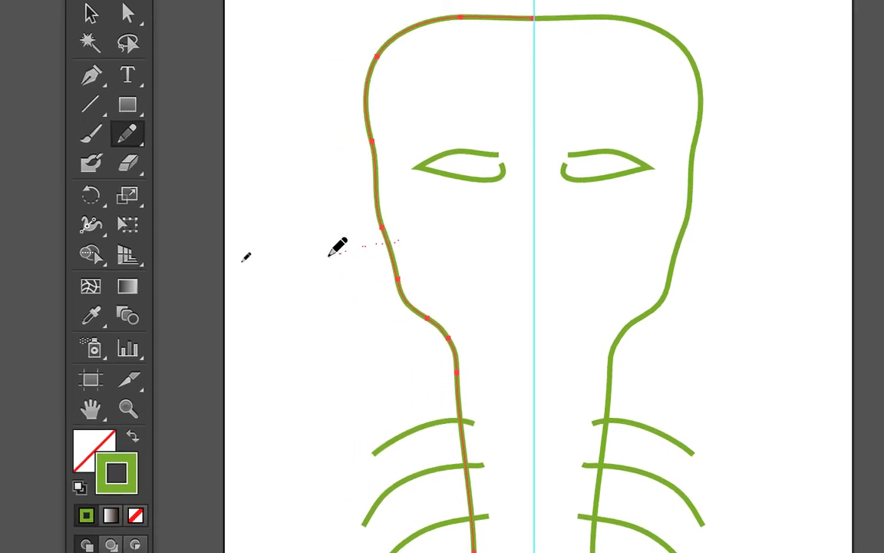
left_click_drag(329, 256, 296, 285)
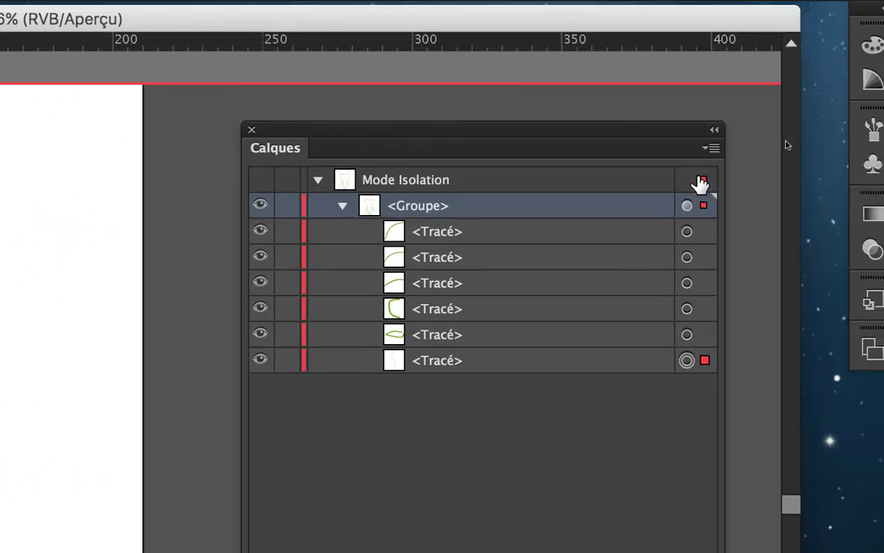
Set the Calques panel's row size to 80 pixels and heighten the panel to view the path thumbnails.
left_click(808, 31)
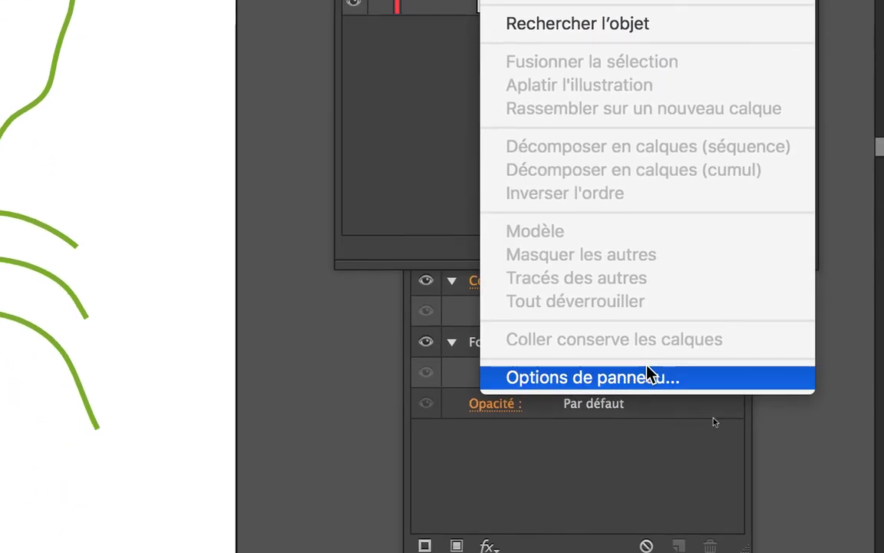
left_click(650, 375)
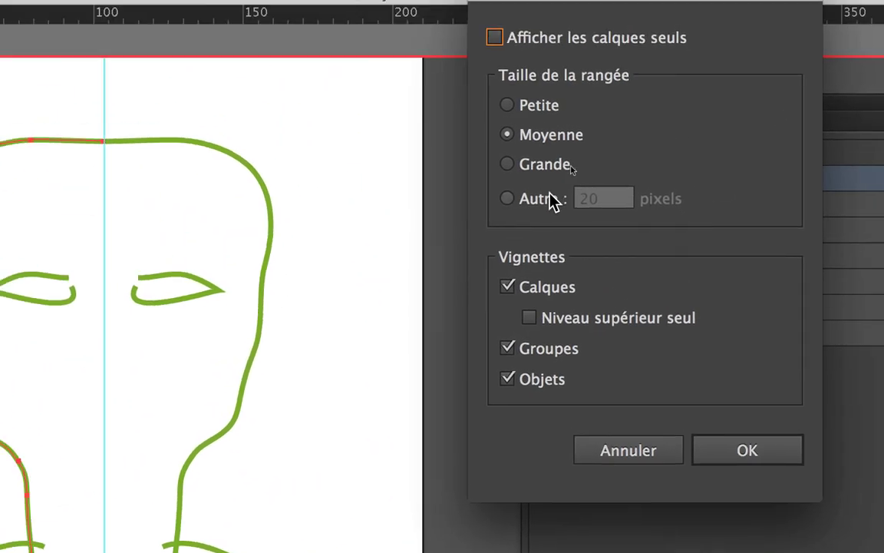
left_click(559, 201)
type("80")
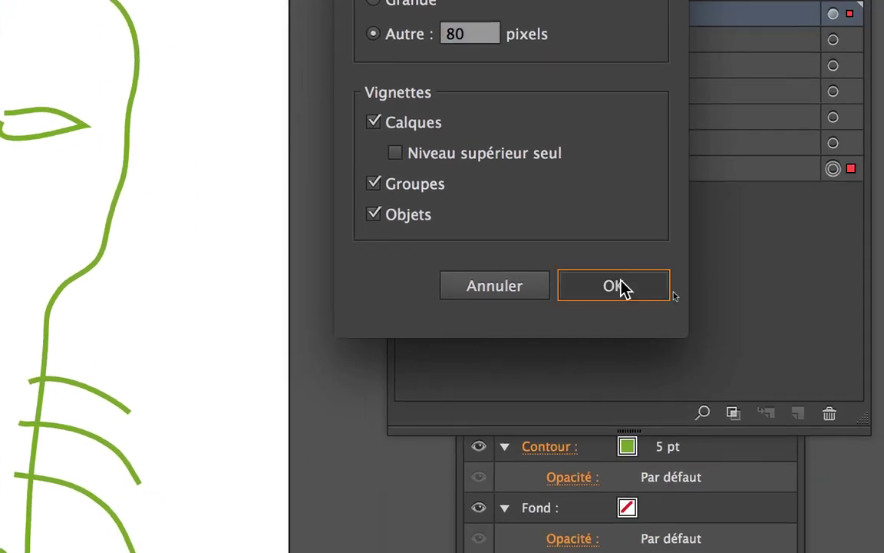
left_click(726, 434)
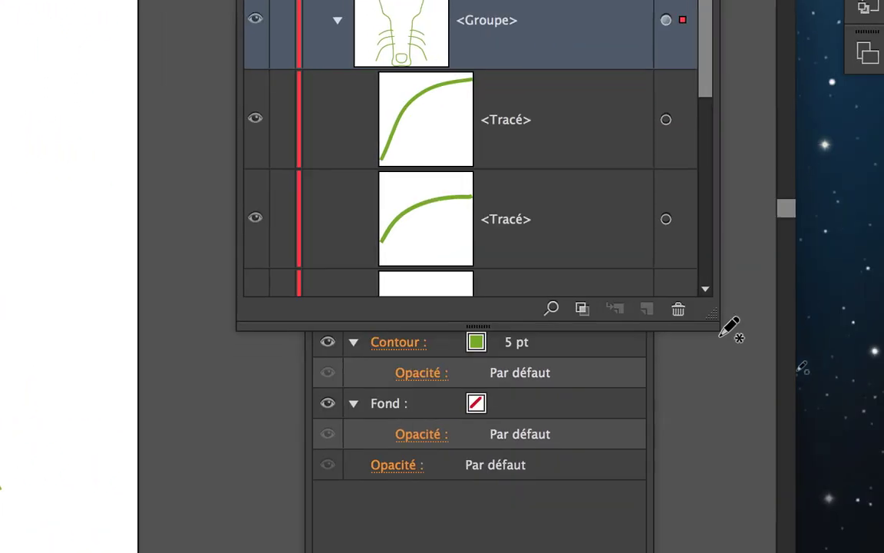
left_click_drag(713, 318, 720, 450)
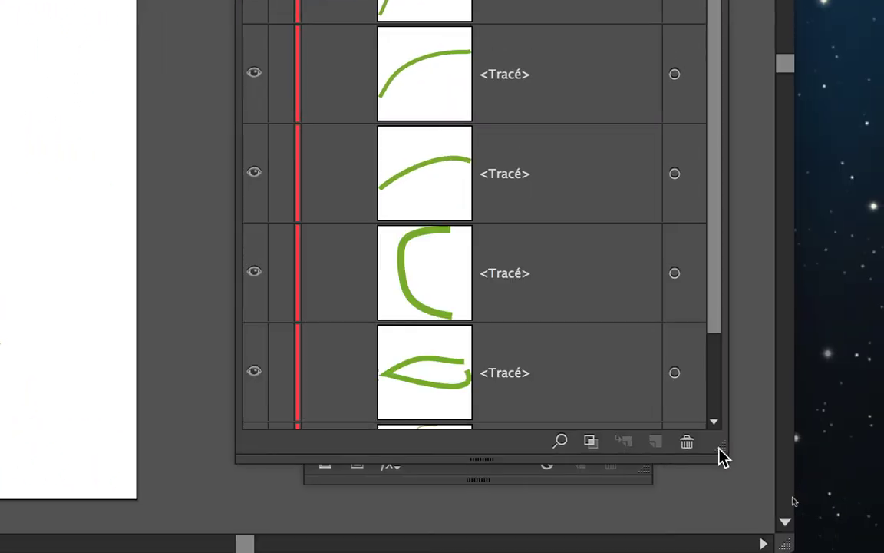
scroll(695, 416, "down", 3)
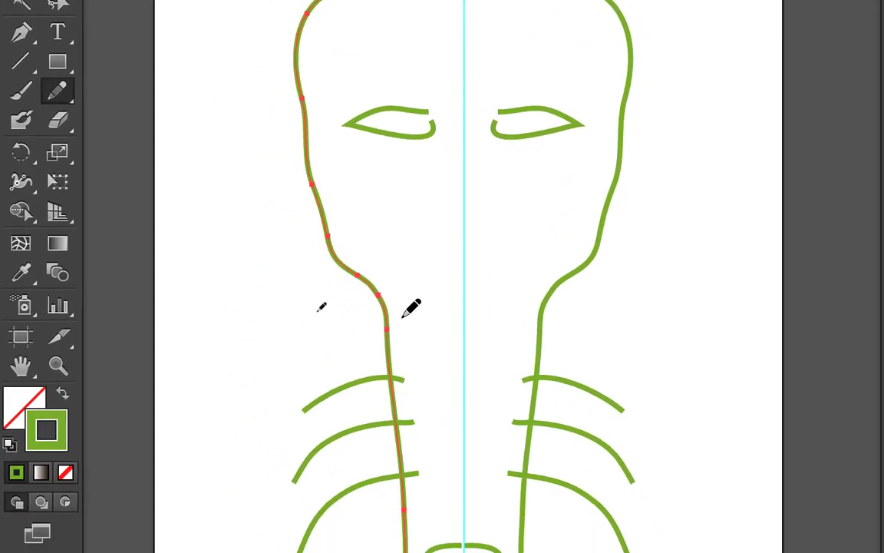
Try to redraw the left head outline below the cheek with the Pencil as a line flaring outward, undo it and deselect the path.
mouse_move(411, 314)
left_mouse_down()
mouse_move(274, 321)
mouse_move(274, 332)
left_mouse_up()
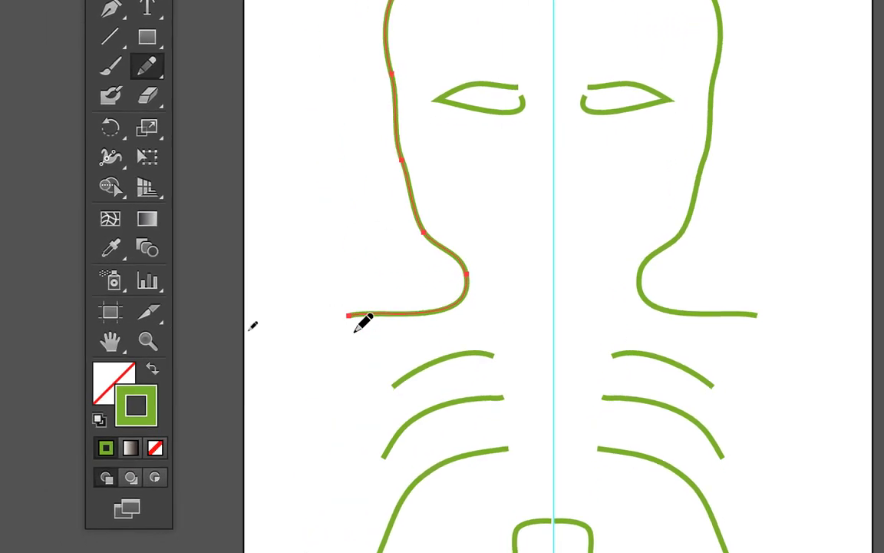
key("super+z")
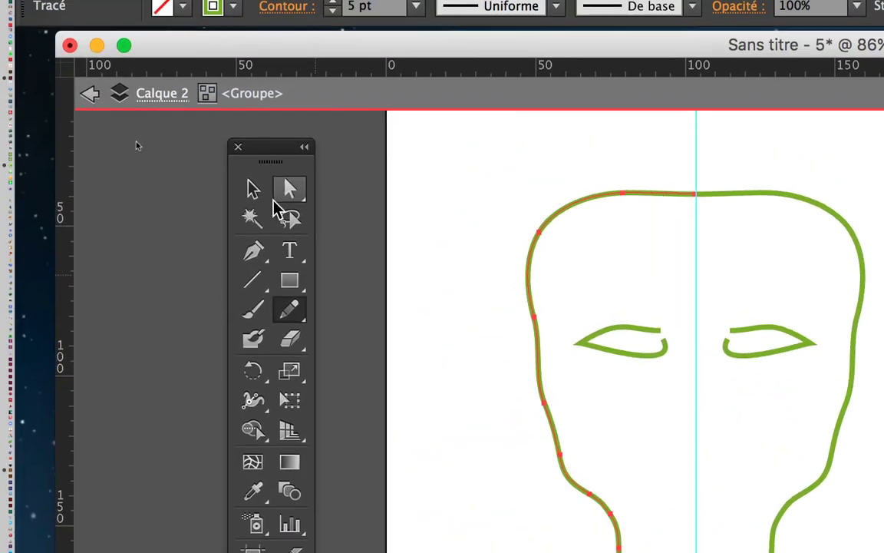
left_click(265, 196)
left_click(465, 318)
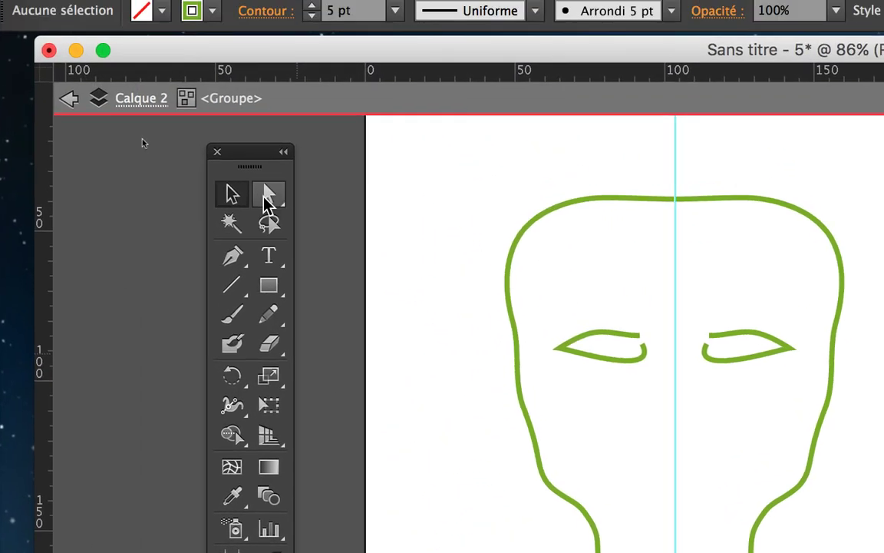
Activate the Sélection directe progressive tool and tear off its tool group as a floating panel beside the head.
left_click_drag(266, 203, 347, 230)
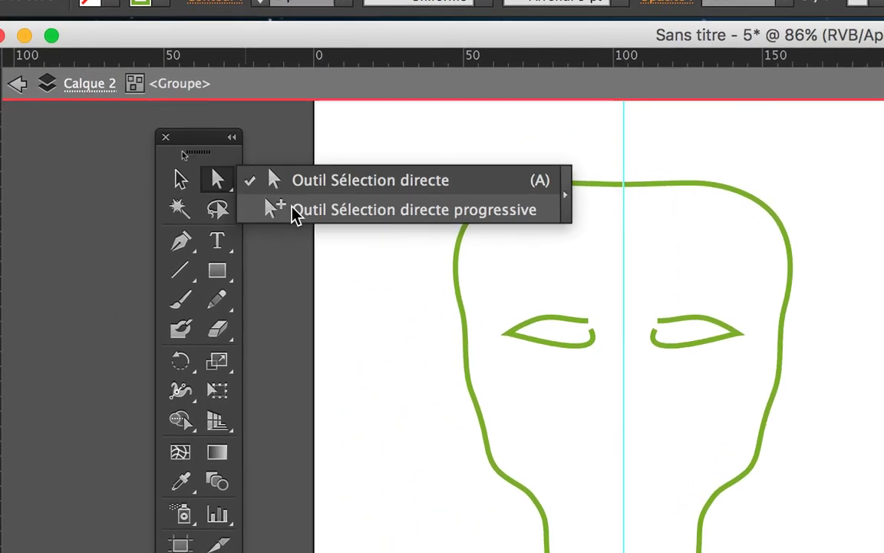
left_click_drag(293, 207, 293, 209)
left_click_drag(220, 182, 598, 211)
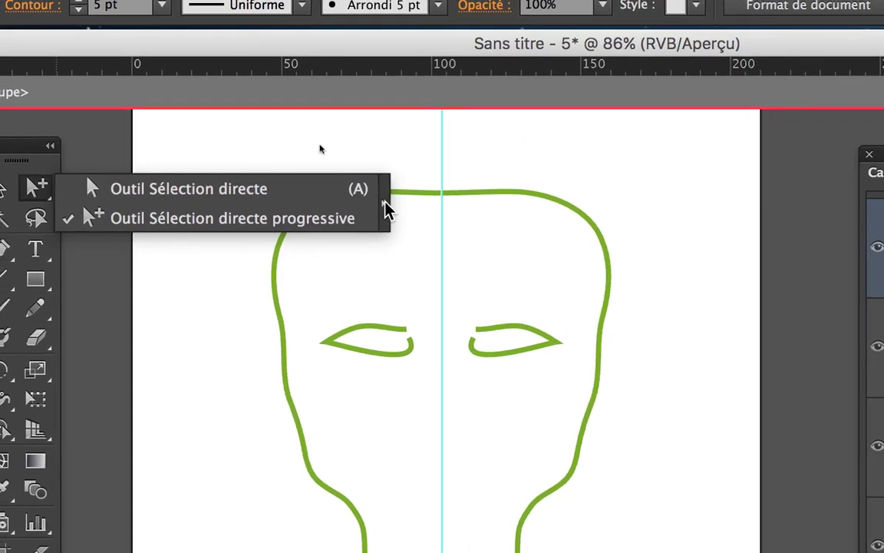
left_click_drag(385, 204, 386, 204)
left_click_drag(90, 205, 174, 280)
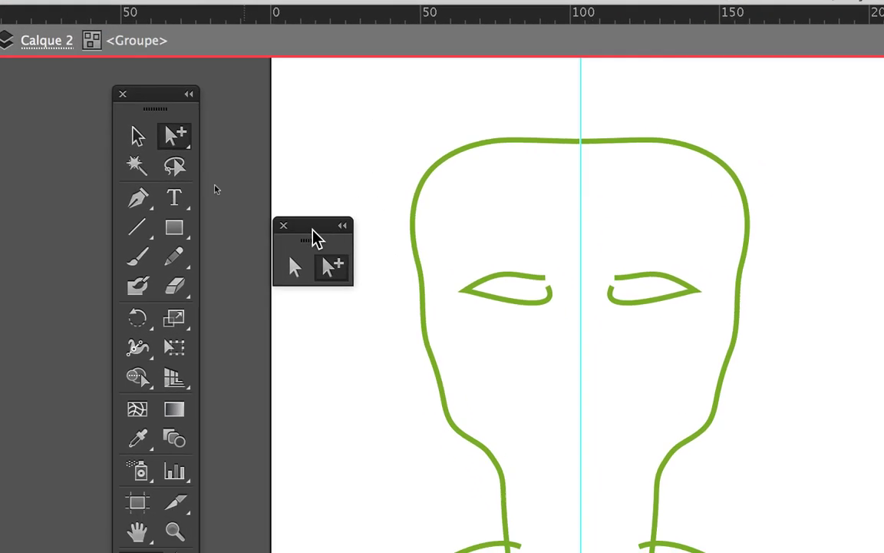
left_click_drag(313, 231, 324, 249)
Select the three left whiskers and the head outline one after another with the Sélection directe progressive tool.
left_click(361, 347)
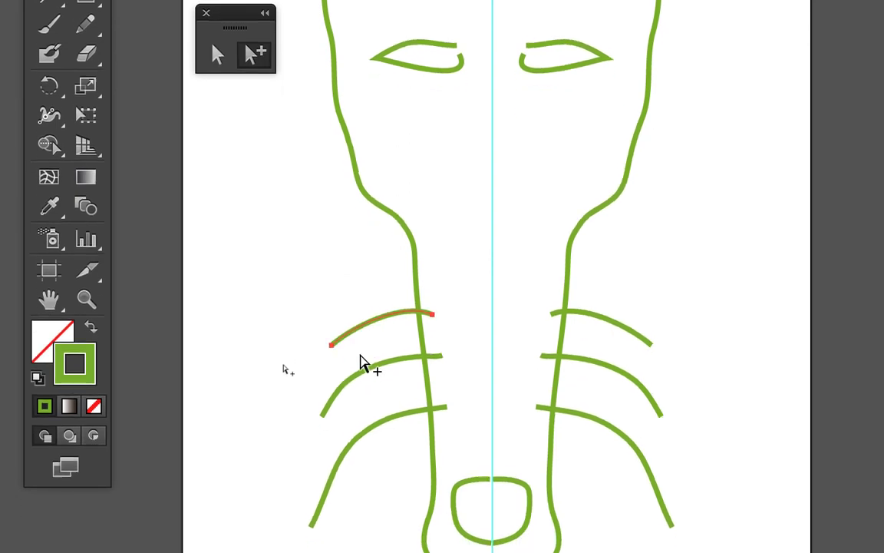
left_click(366, 369)
left_click(382, 421)
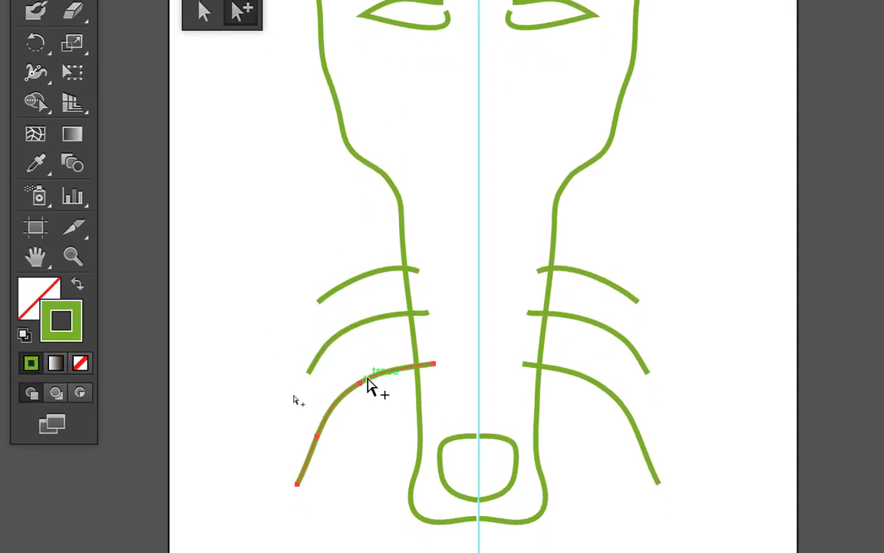
left_click(401, 231)
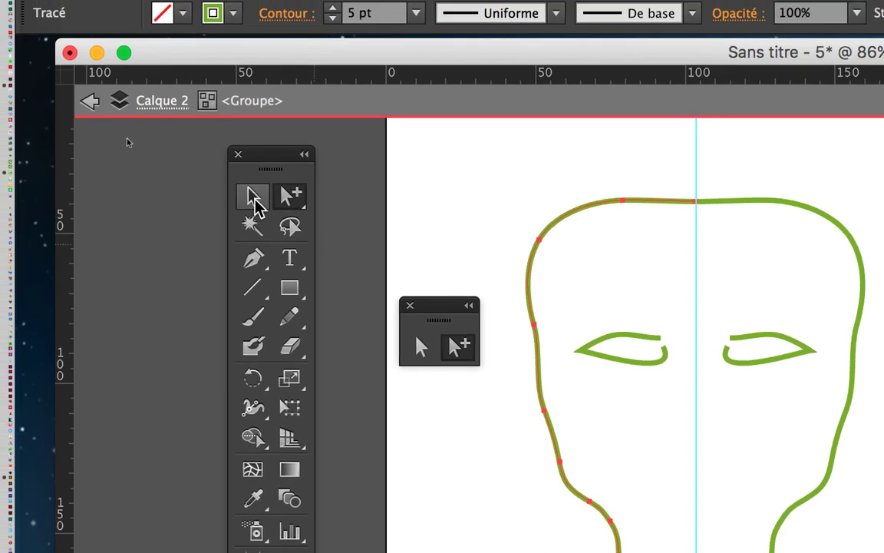
Select the head outline, eye and upper whisker individually with the Selection tool, and collapse and re-expand the group in Calques.
left_click(178, 150)
left_click(430, 203)
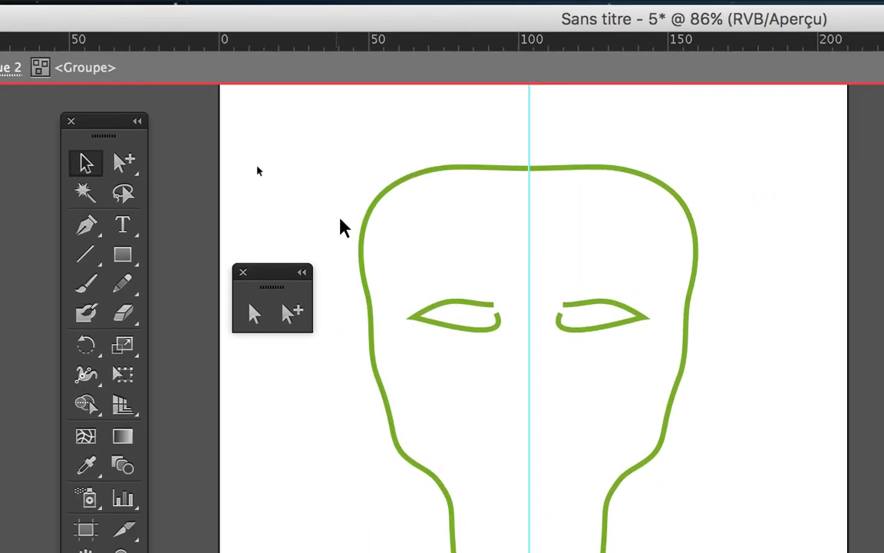
left_click(356, 230)
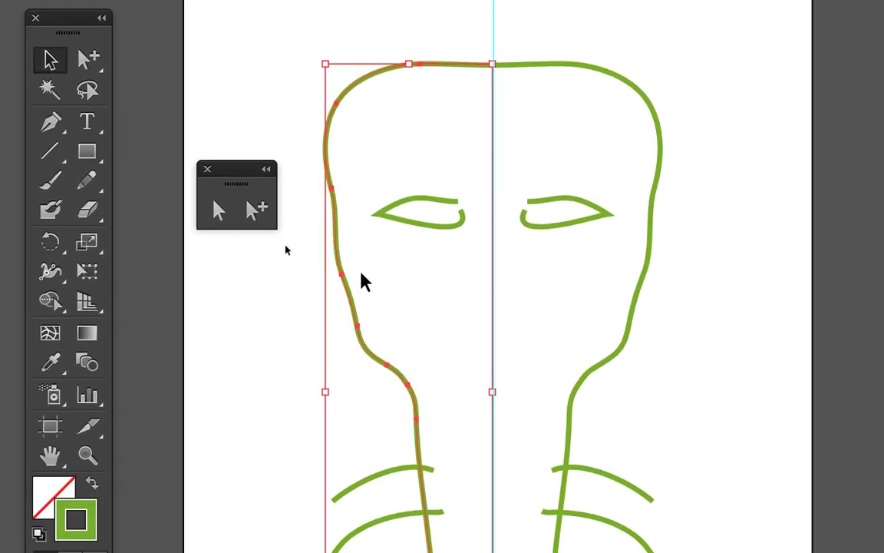
left_click(421, 226)
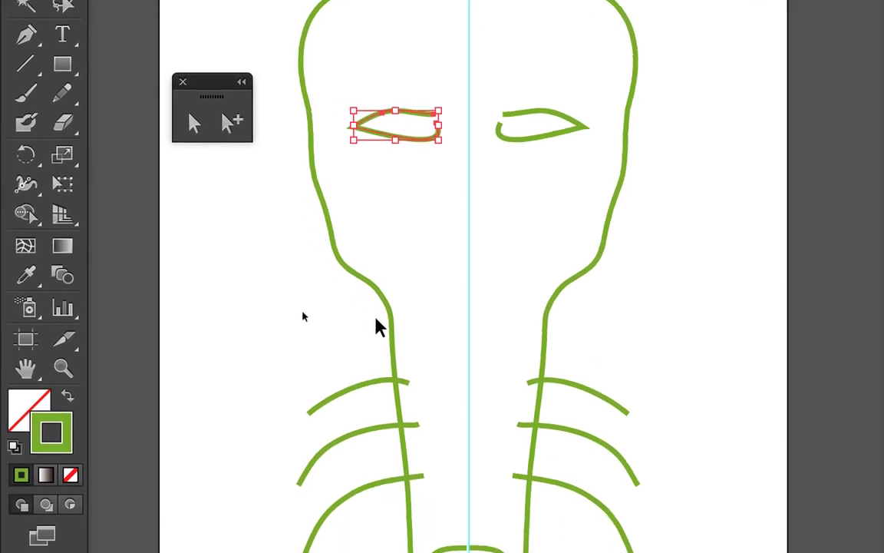
left_click(391, 323)
left_click(385, 381)
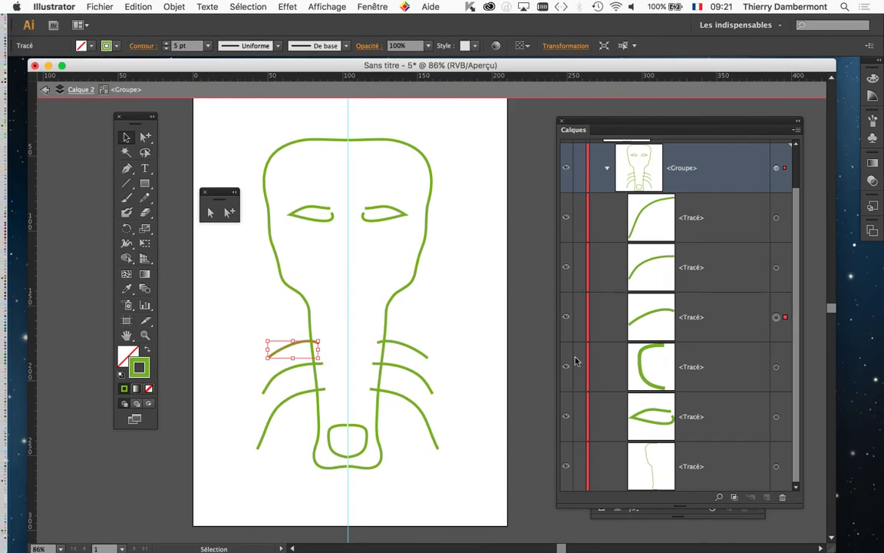
left_click(609, 168)
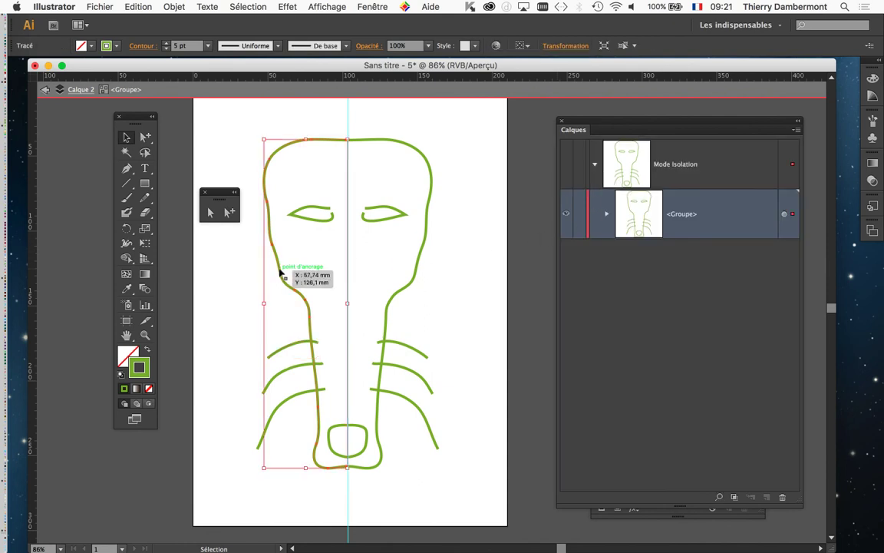
left_click(607, 215)
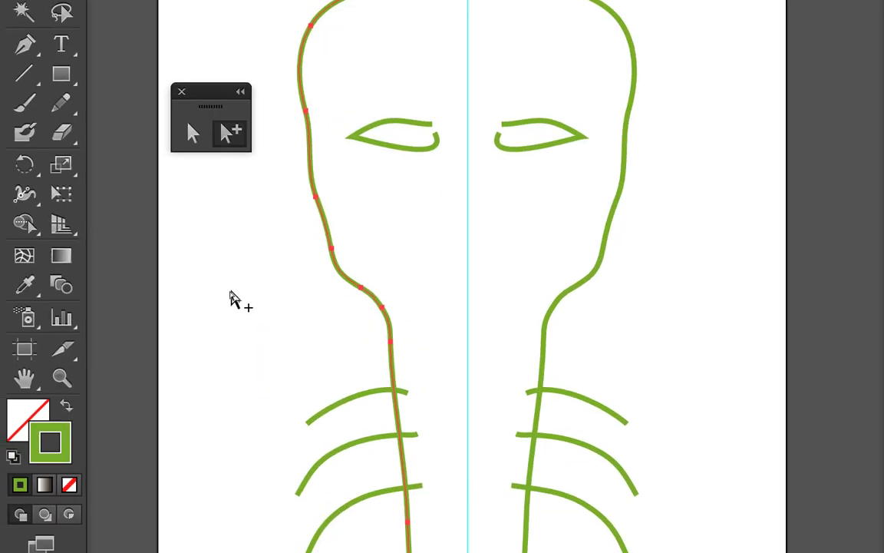
Select the upper left whisker alone and redraw it with the Pencil as a longer curve sweeping outward and up.
left_click(233, 292)
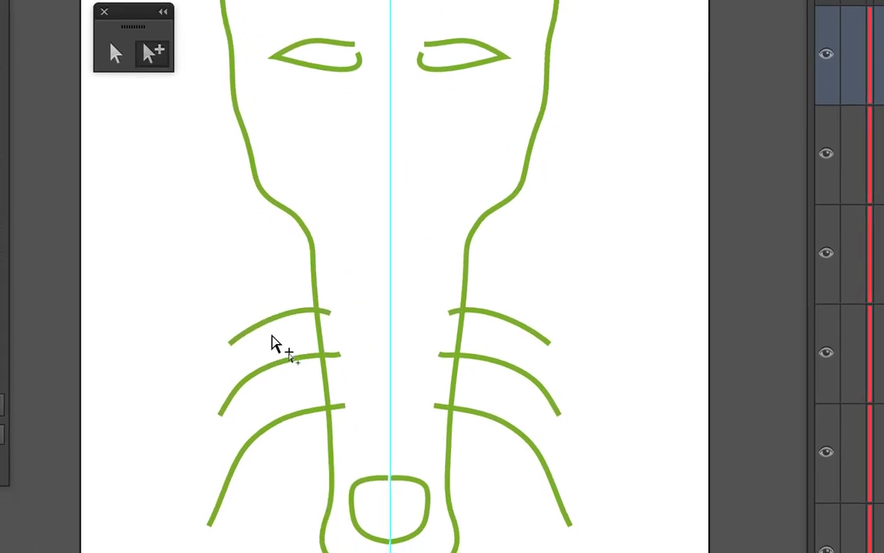
left_click(272, 323)
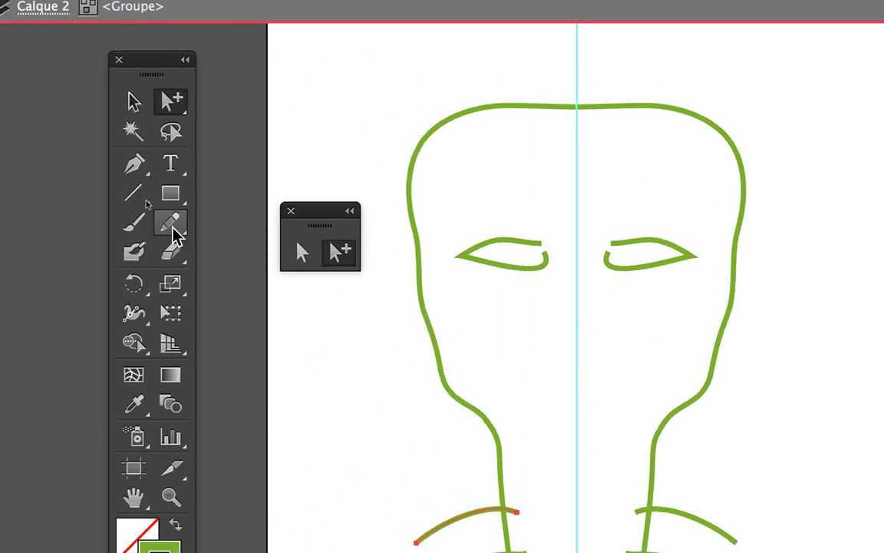
left_click(172, 223)
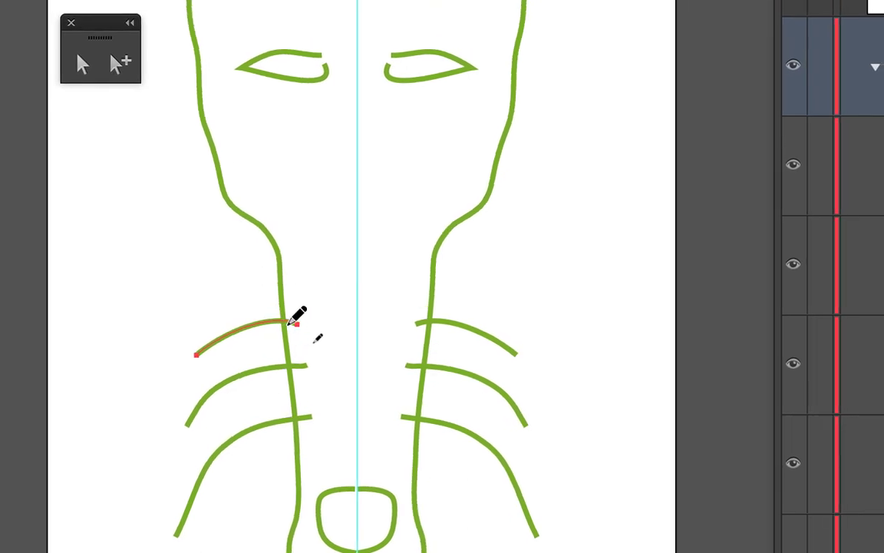
mouse_move(287, 322)
left_mouse_down()
mouse_move(232, 320)
mouse_move(104, 272)
left_mouse_up()
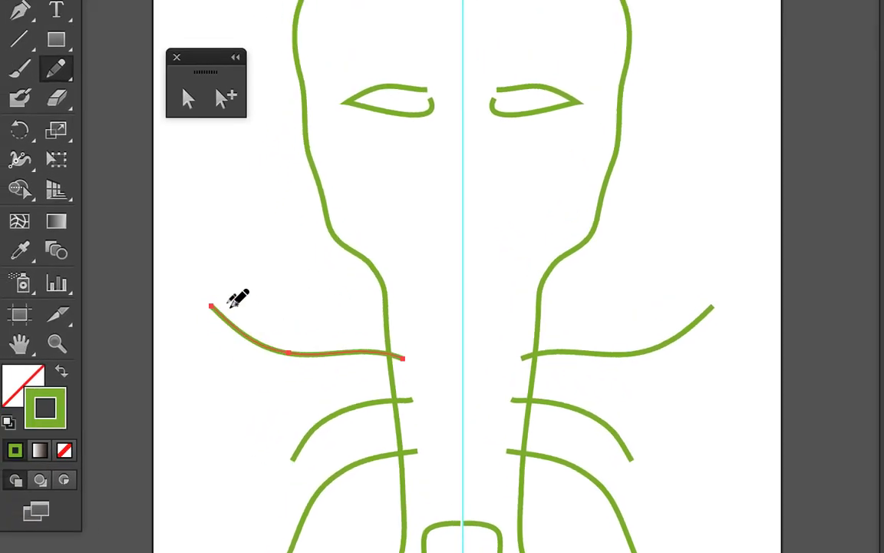
Move the floating selection tools below the drawing area in use, and redraw the middle left whisker with the Pencil curving outward and up.
left_click(224, 99)
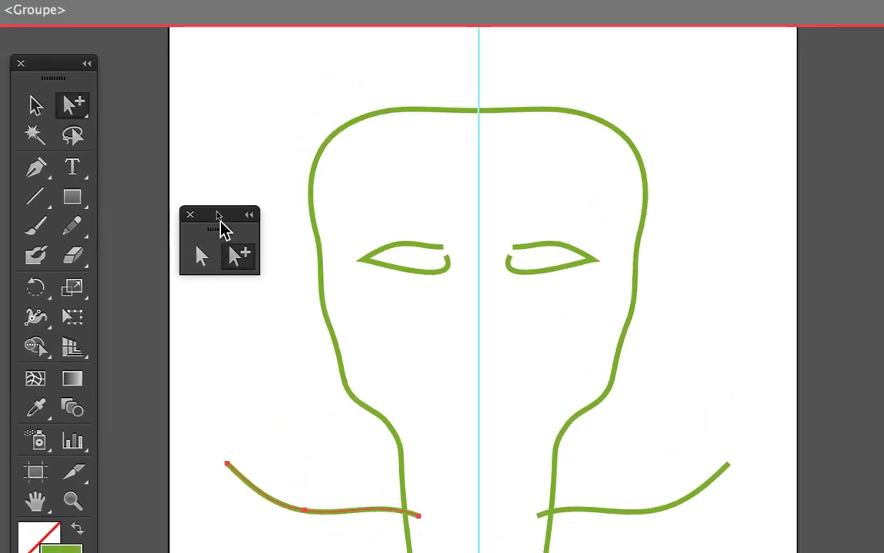
left_click_drag(219, 218, 222, 354)
left_click(261, 344)
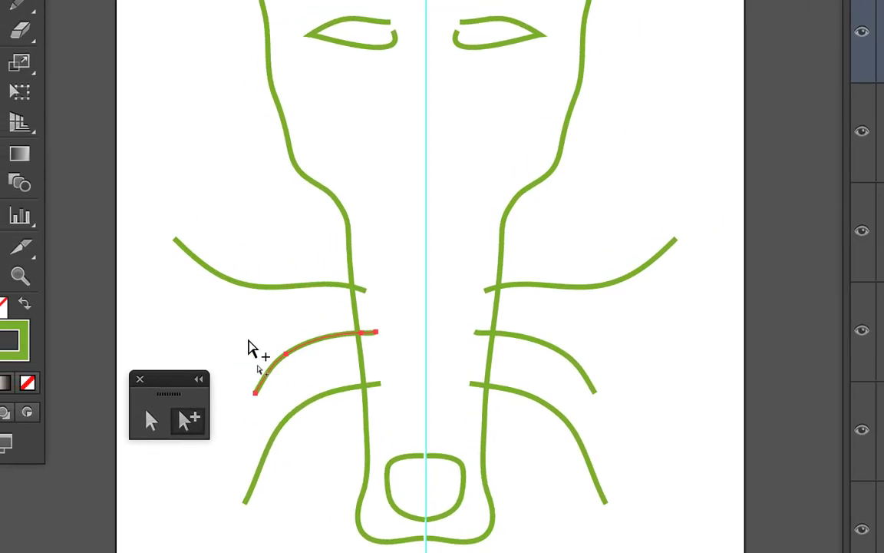
left_click(18, 3)
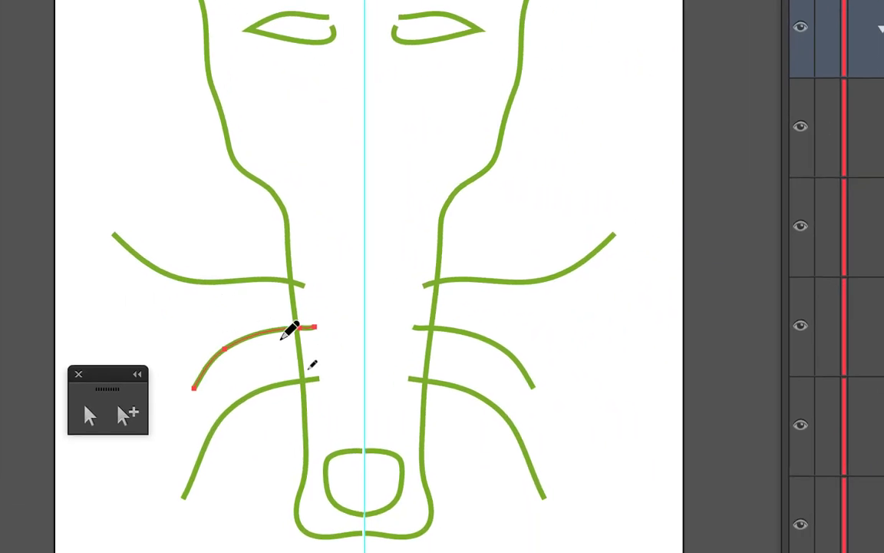
mouse_move(295, 328)
left_mouse_down()
mouse_move(182, 328)
mouse_move(113, 284)
left_mouse_up()
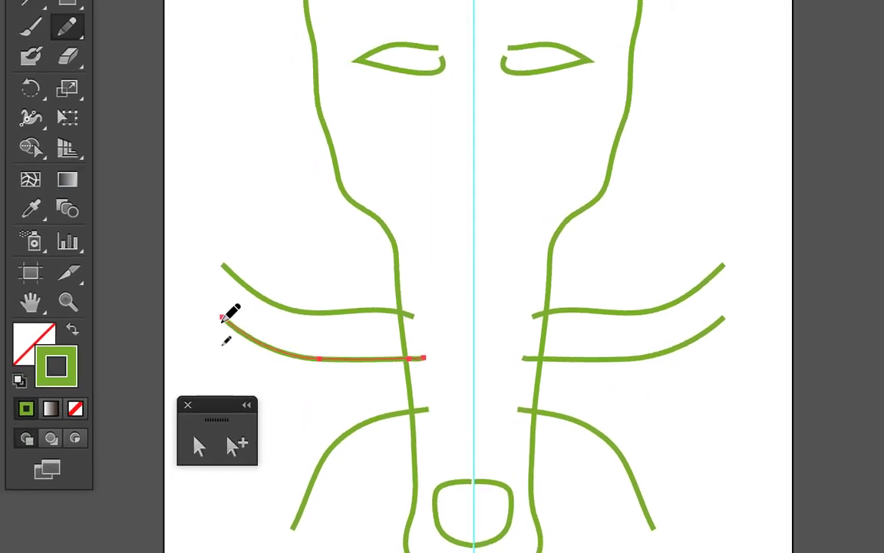